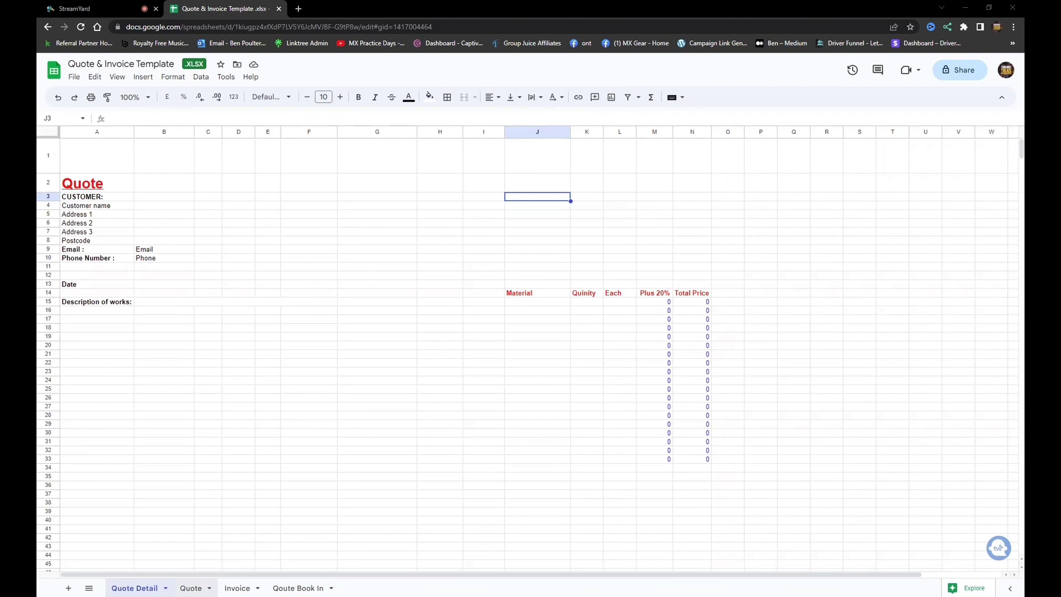
# Switch to the Quote sheet of the Quote & Invoice Template.
pyautogui.click(190, 588)
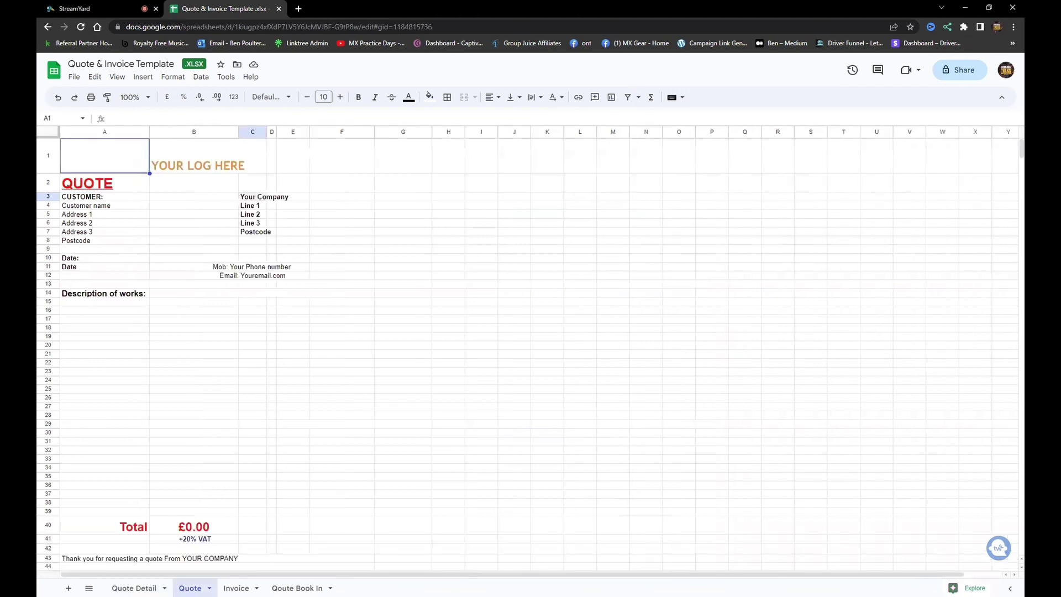
# Insert the Untitled design (2) logo image over the cells at the top of the Quote sheet.
pyautogui.click(212, 163)
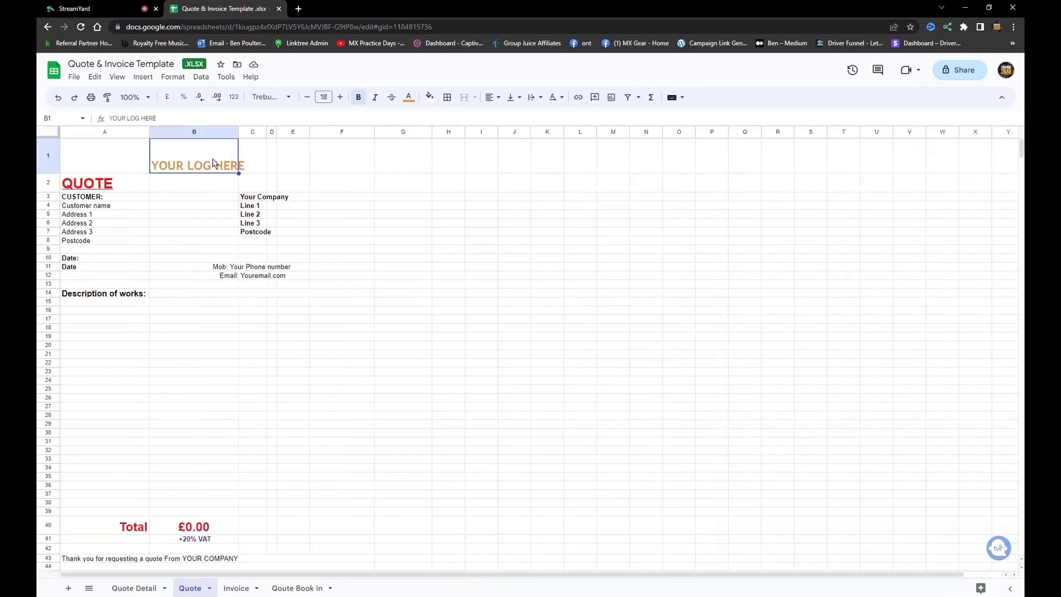
pyautogui.click(142, 77)
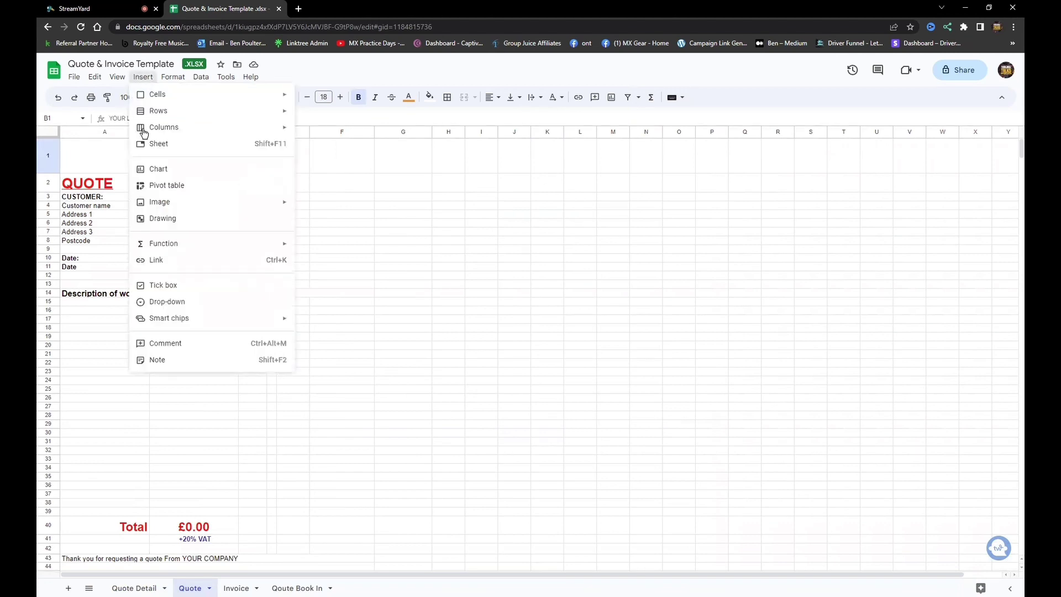
pyautogui.moveTo(163, 204)
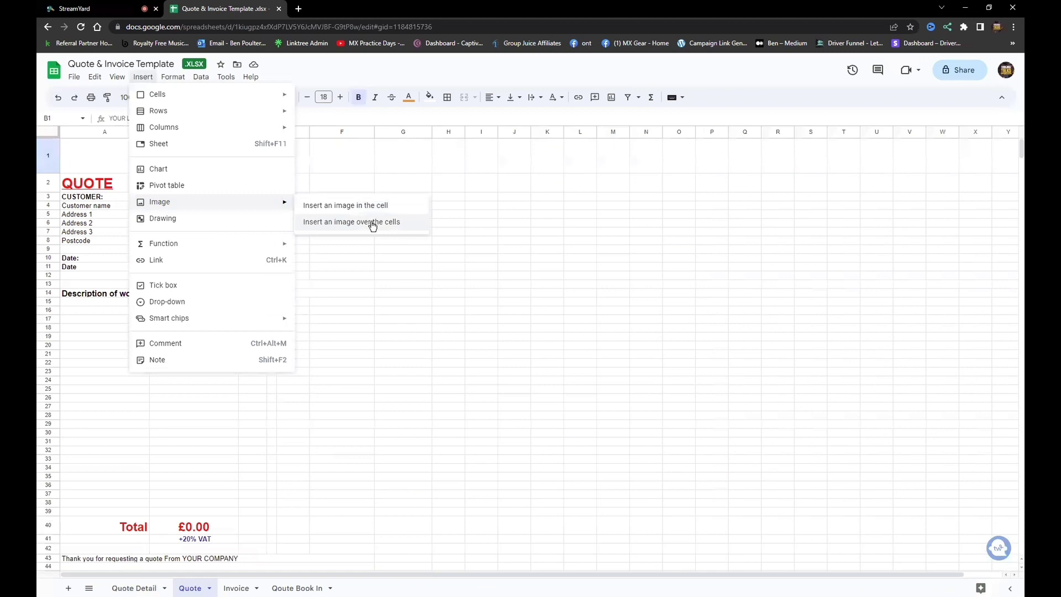
pyautogui.click(371, 223)
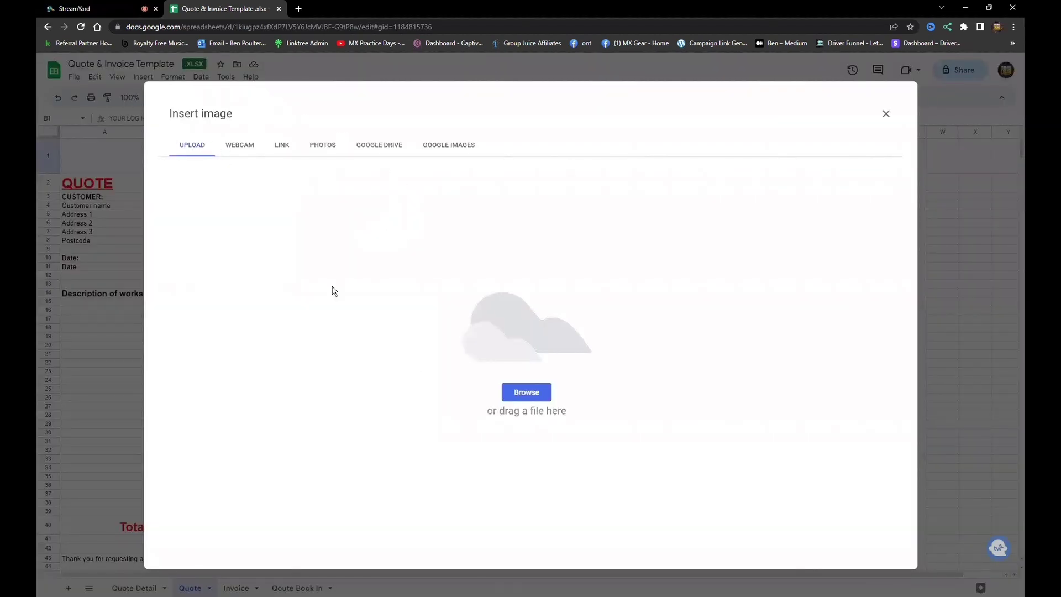
pyautogui.click(534, 392)
pyautogui.moveTo(379, 71); pyautogui.dragTo(379, 190)
pyautogui.click(379, 57)
pyautogui.click(379, 58)
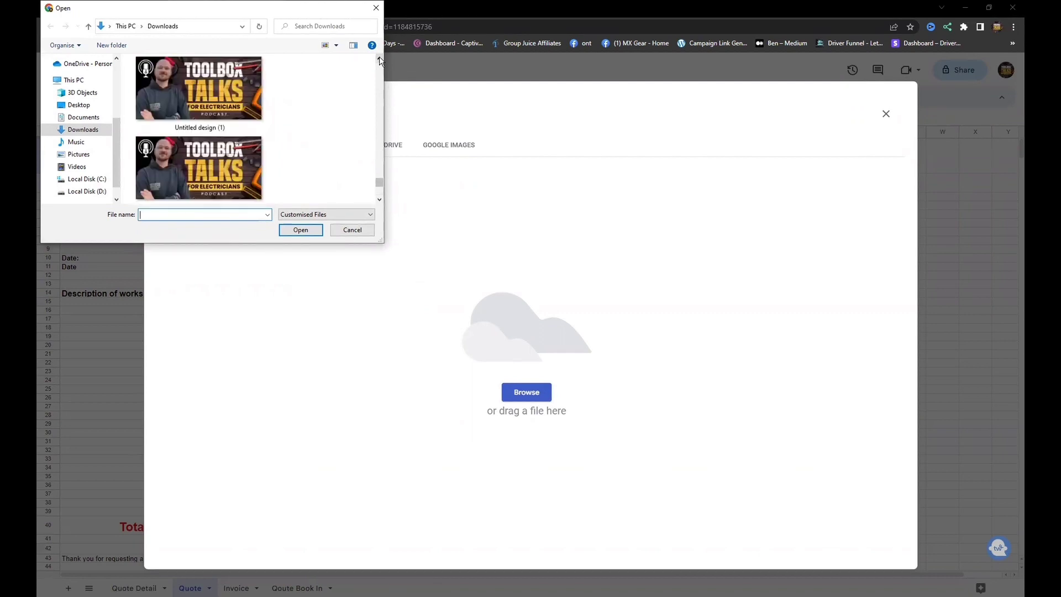
pyautogui.click(379, 57)
pyautogui.click(221, 77)
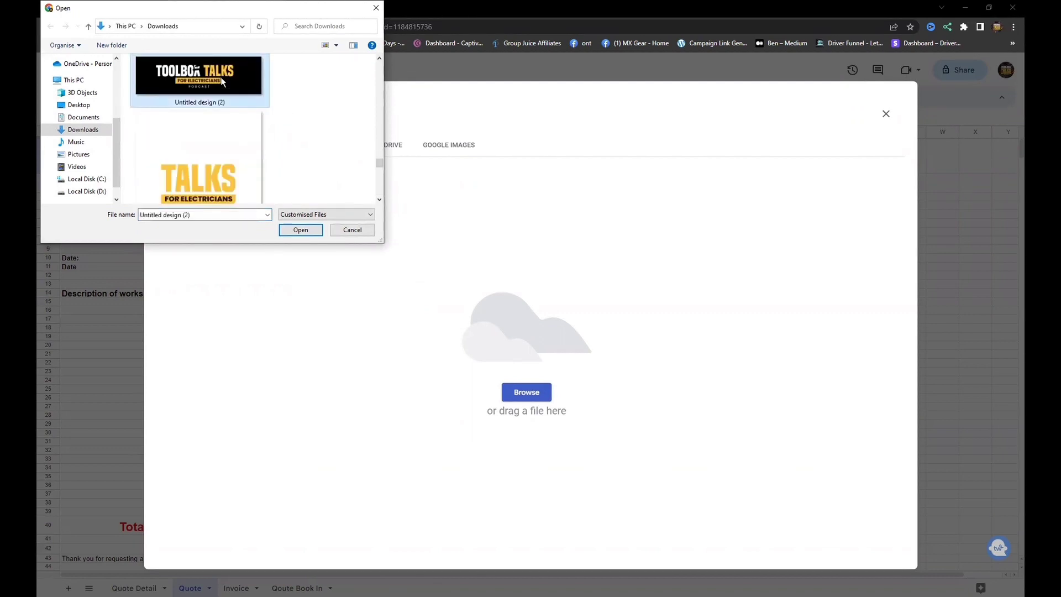
pyautogui.click(305, 228)
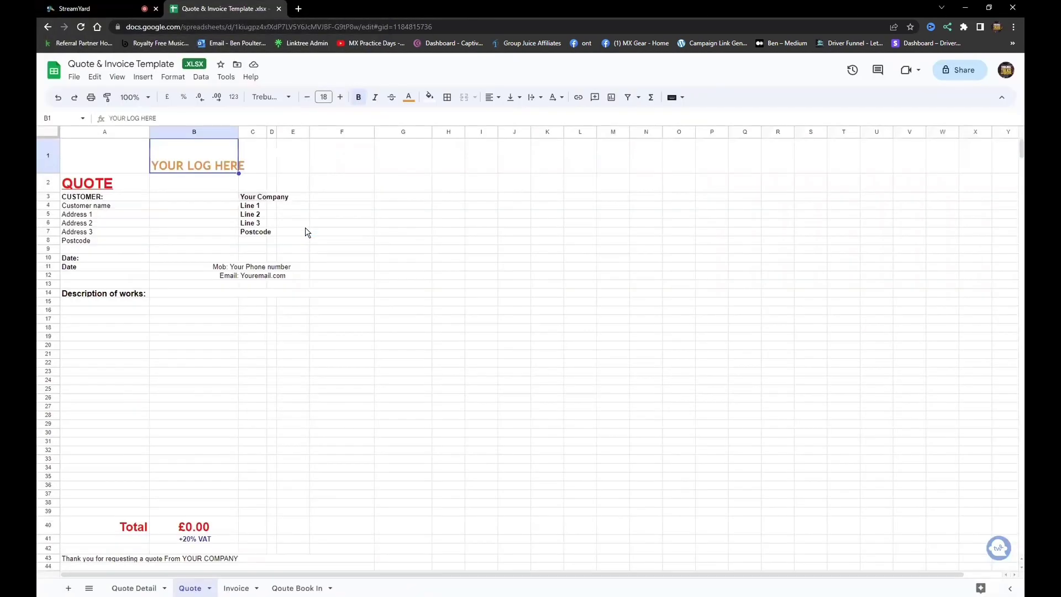
# Shrink the logo image to fit the header cells.
pyautogui.click(684, 286)
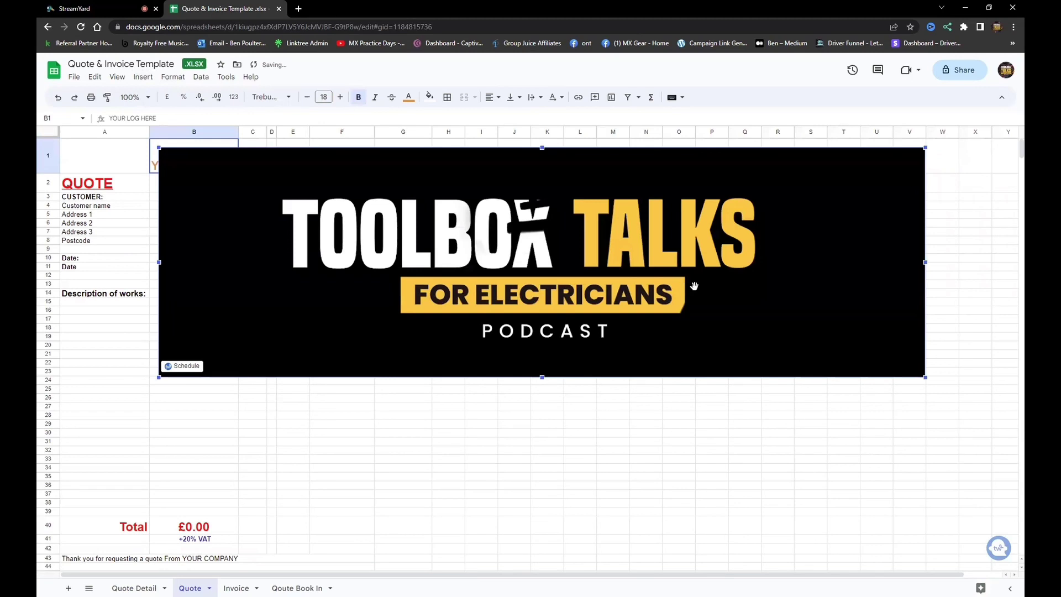
pyautogui.moveTo(924, 378); pyautogui.dragTo(189, 163)
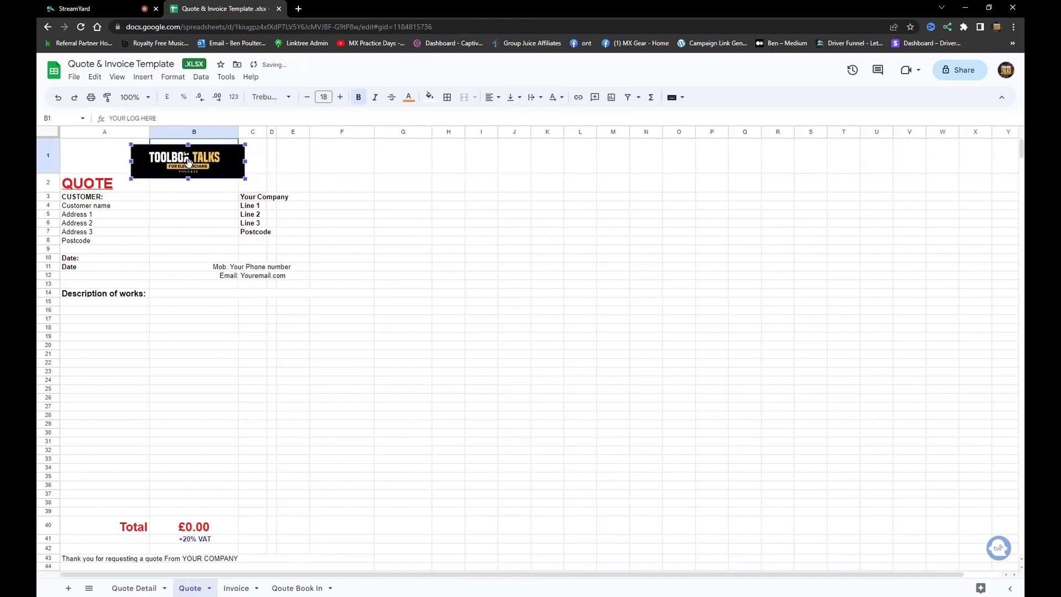
pyautogui.click(248, 200)
# Enter the company name Tool Box Talks and its street address line.
pyautogui.write('Tool Box Talks')
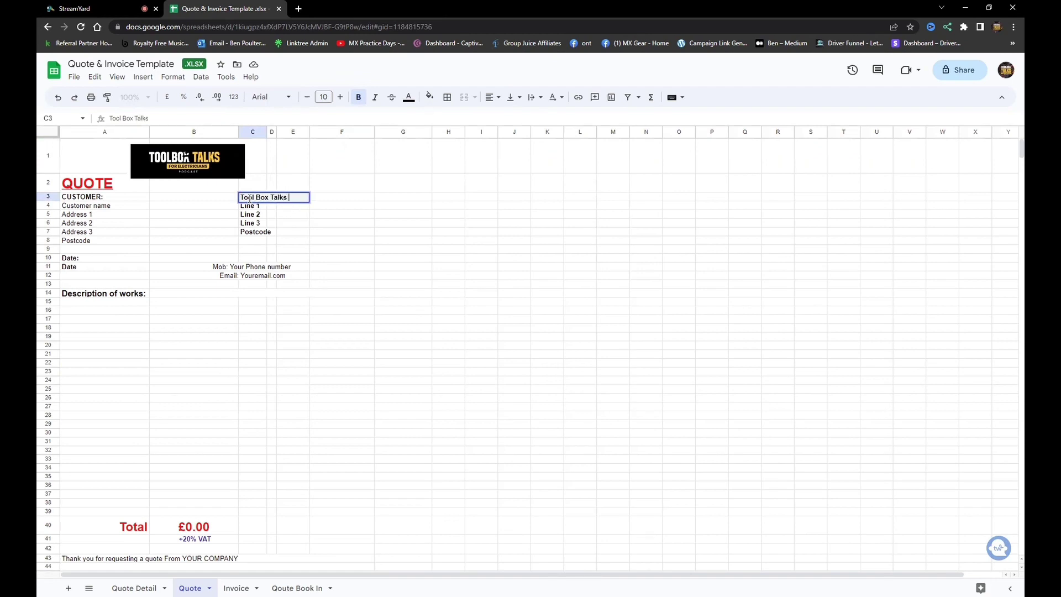
pyautogui.click(250, 208)
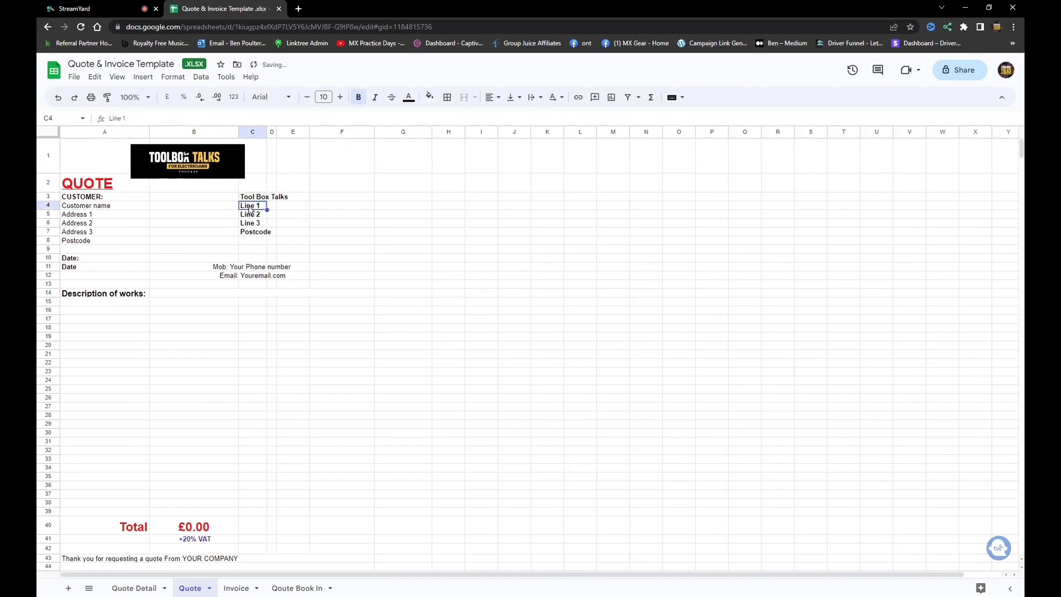
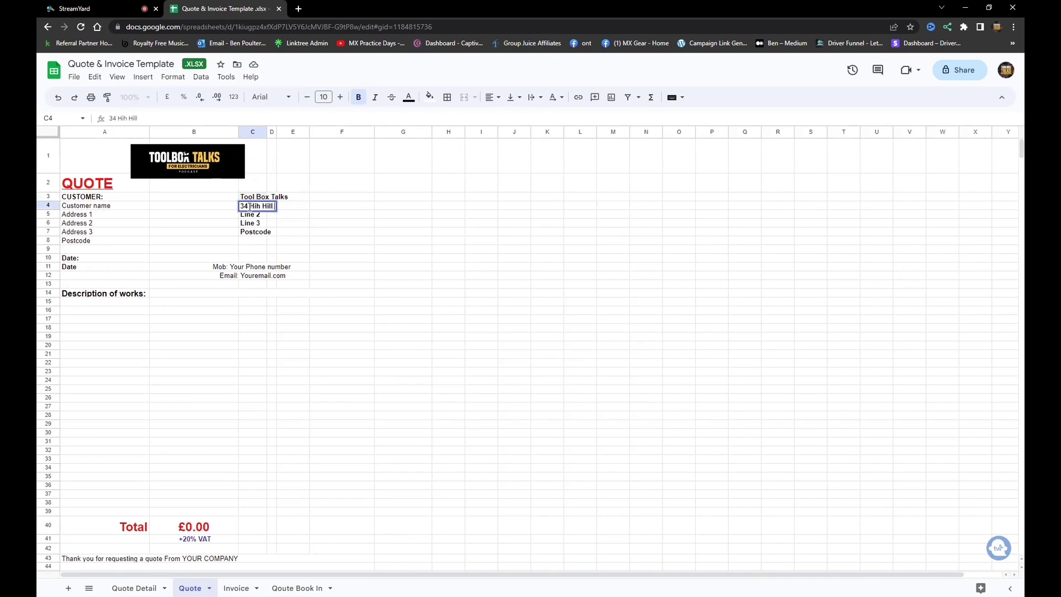
pyautogui.press('Return')
# Fill in the company's town, county and postcode below the street line.
pyautogui.write('Roth')
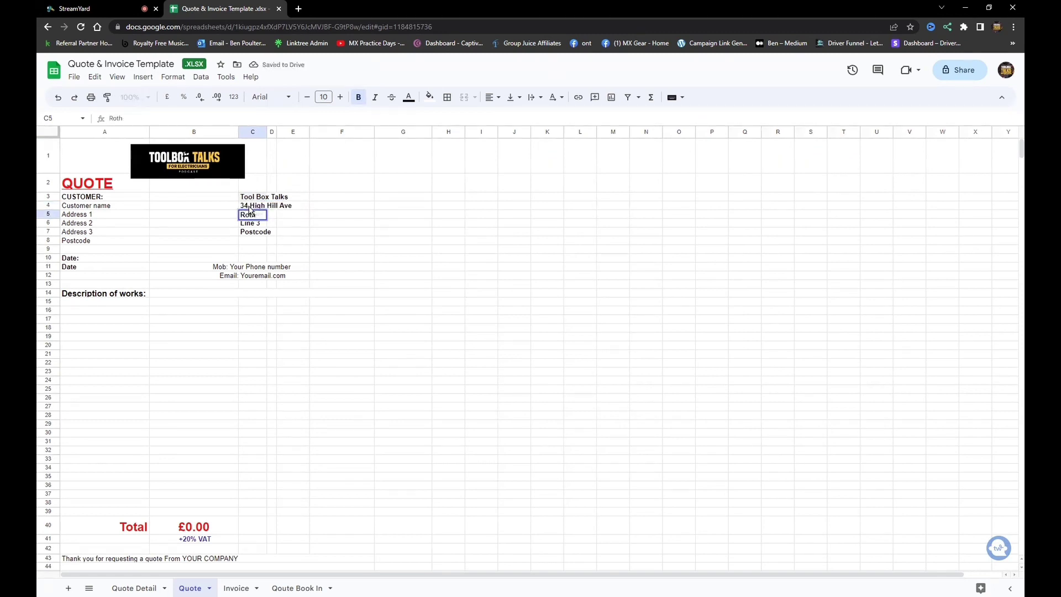
pyautogui.press('BackSpace')
pyautogui.write('well')
pyautogui.press('Return')
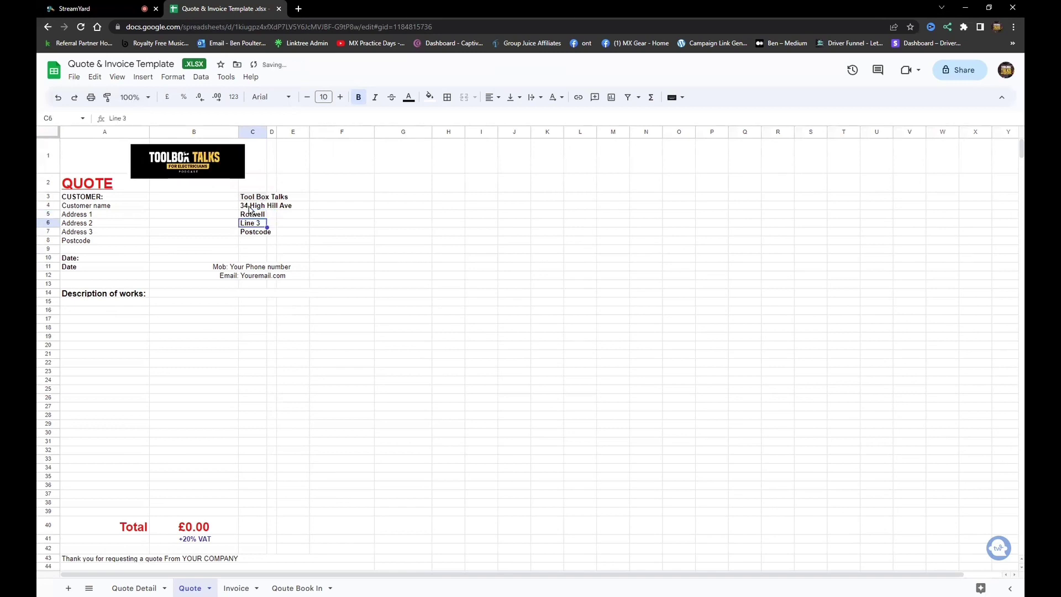
pyautogui.write('Kee')
pyautogui.write('tering')
pyautogui.press('Return')
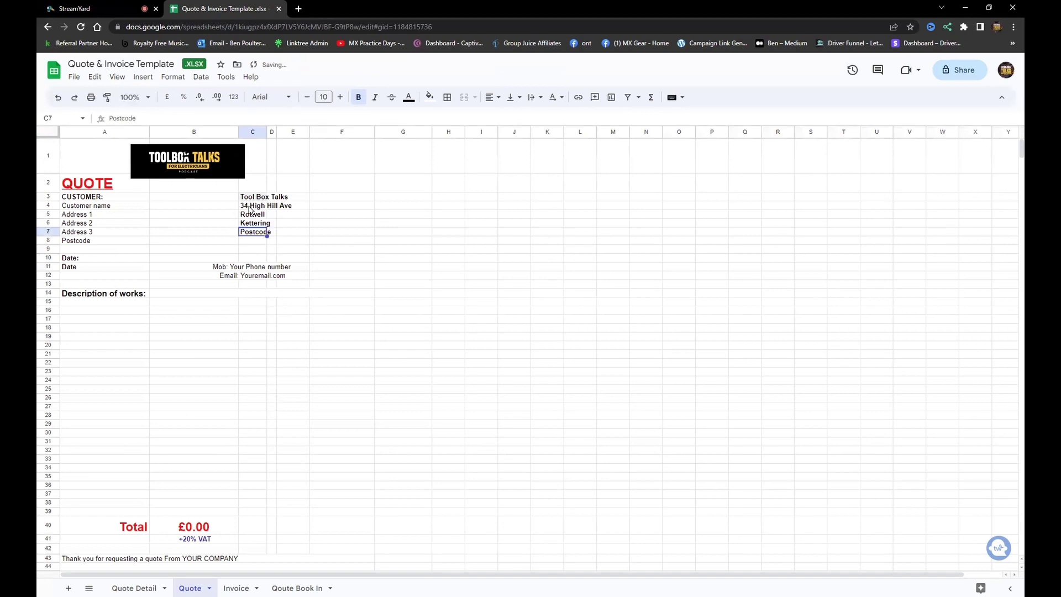
pyautogui.write('NN56')
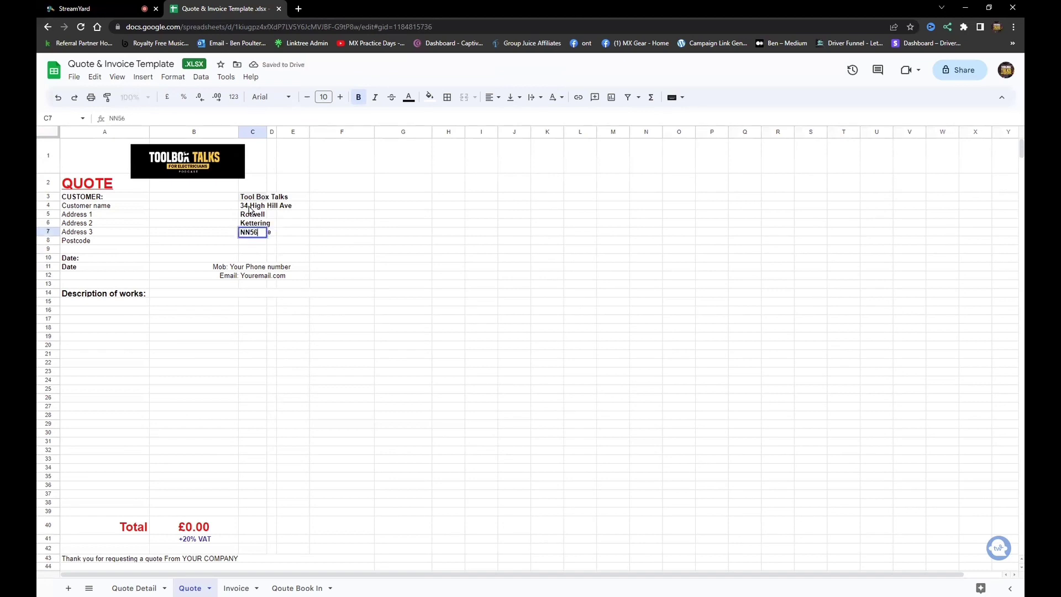
pyautogui.write('3RD')
pyautogui.click(251, 269)
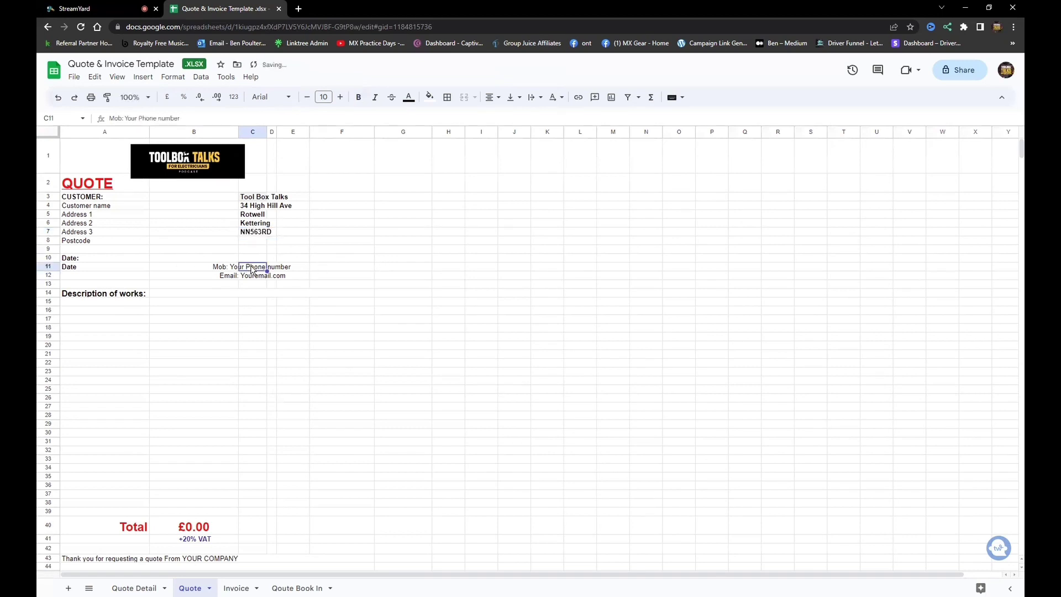
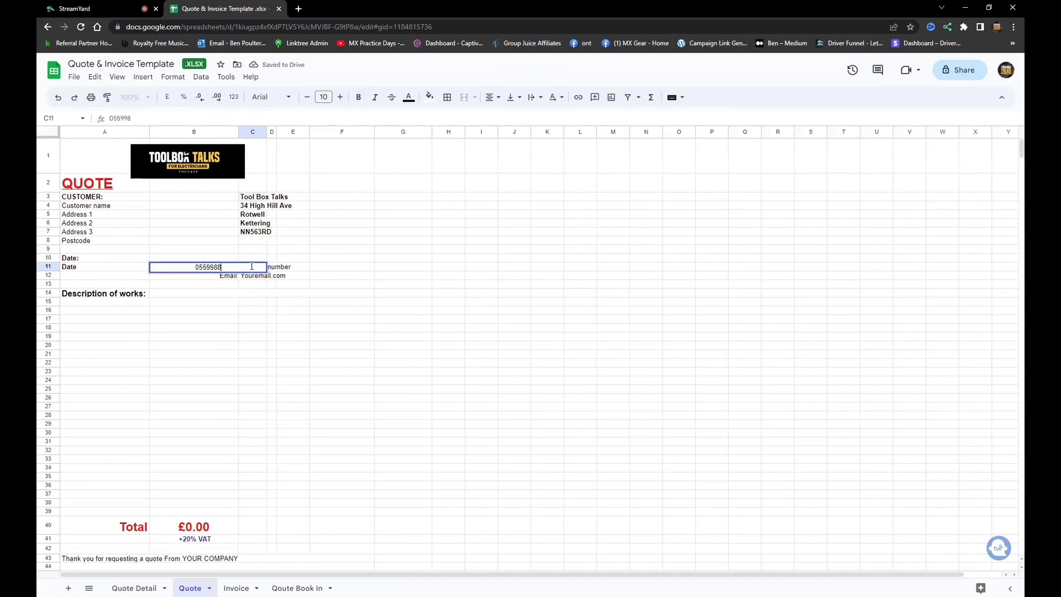
# Enter the company's contact phone number in C11 and e-mail address in C12.
pyautogui.click(307, 319)
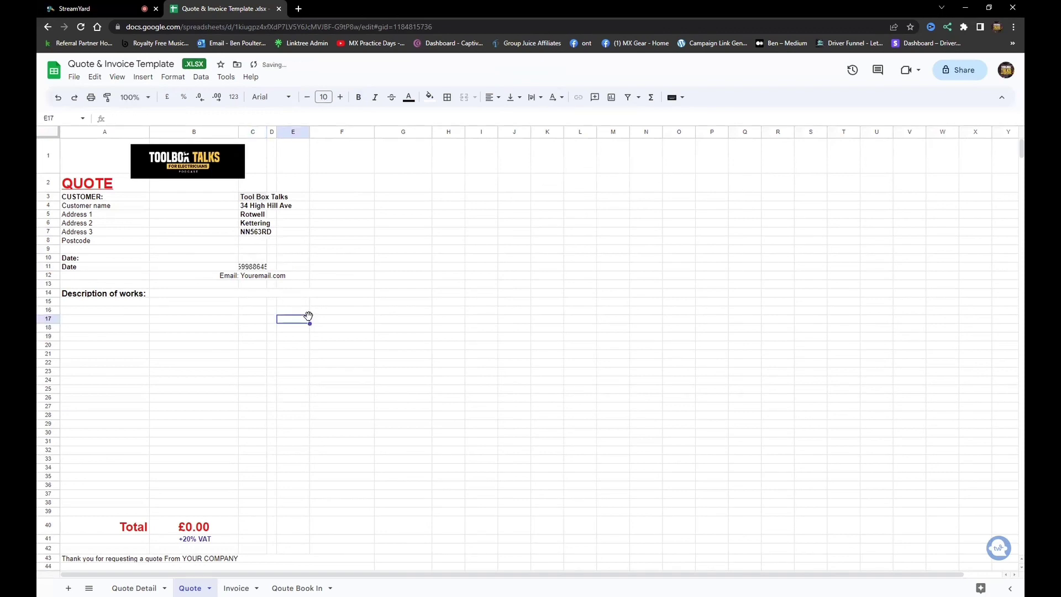
pyautogui.click(248, 278)
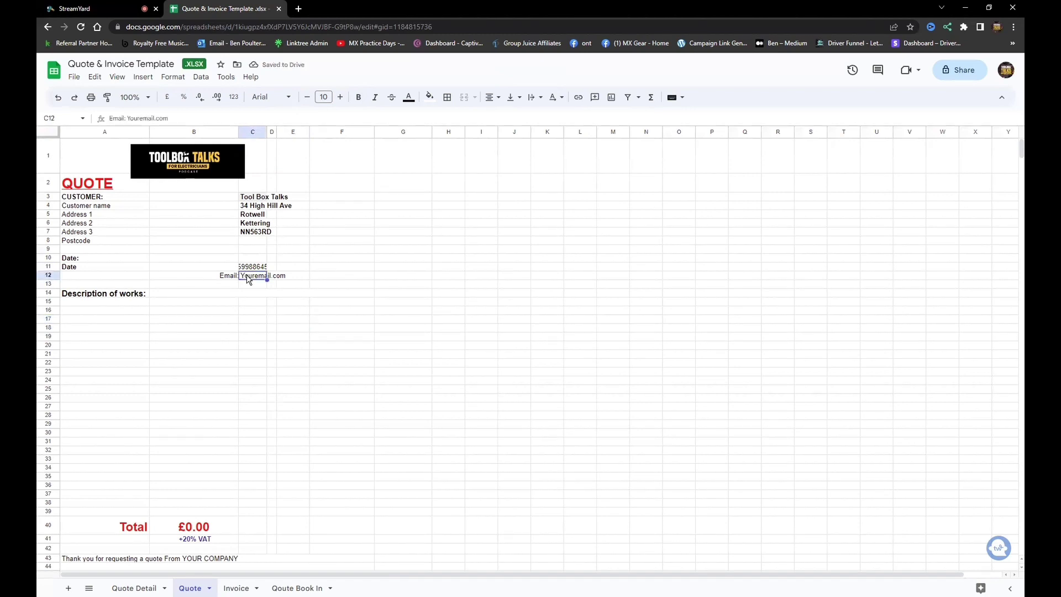
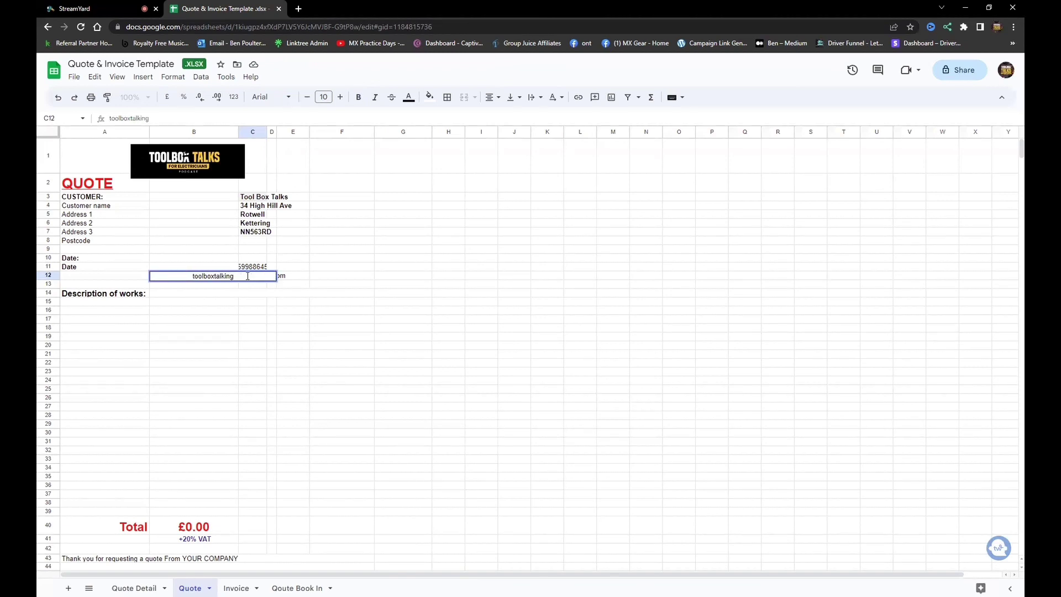
pyautogui.click(365, 321)
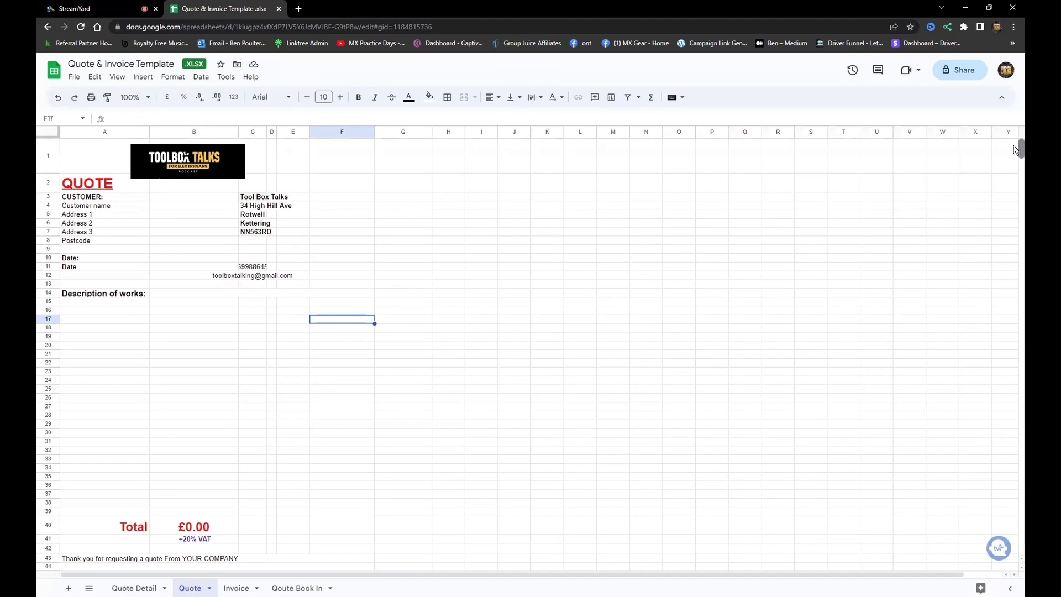
# Replace YOUR COMPANY in the row 43 thank-you line with Tool Box Talks.
pyautogui.scroll(-5, 1016, 150)
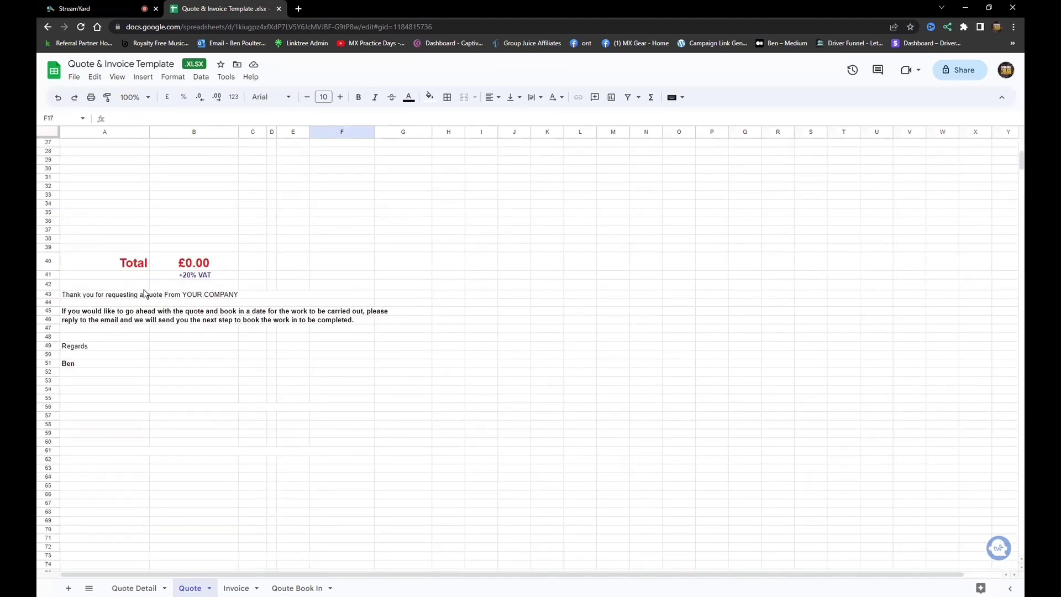
pyautogui.click(142, 295)
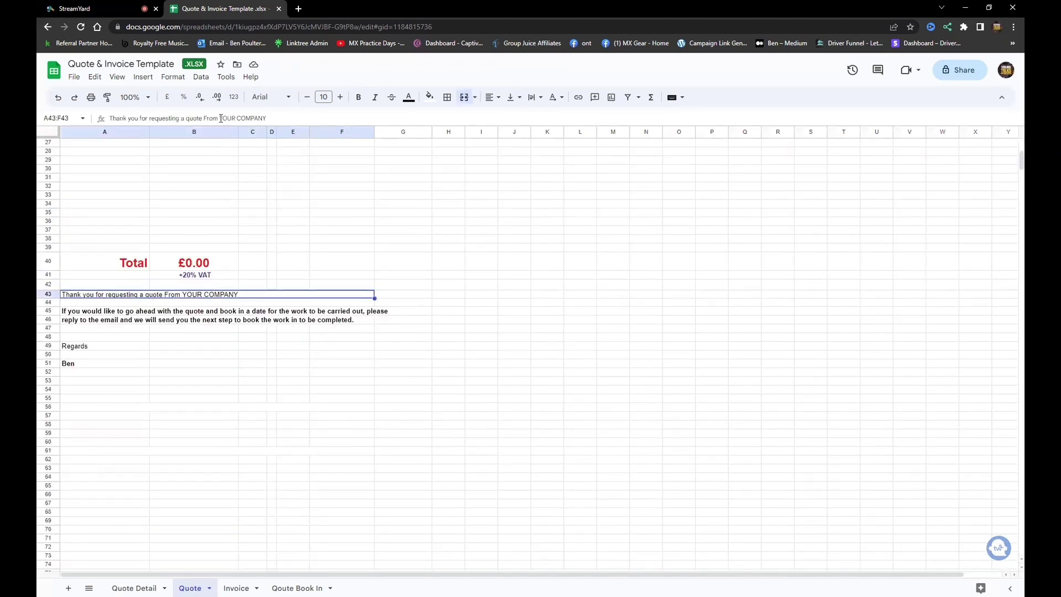
pyautogui.moveTo(219, 118); pyautogui.dragTo(301, 123)
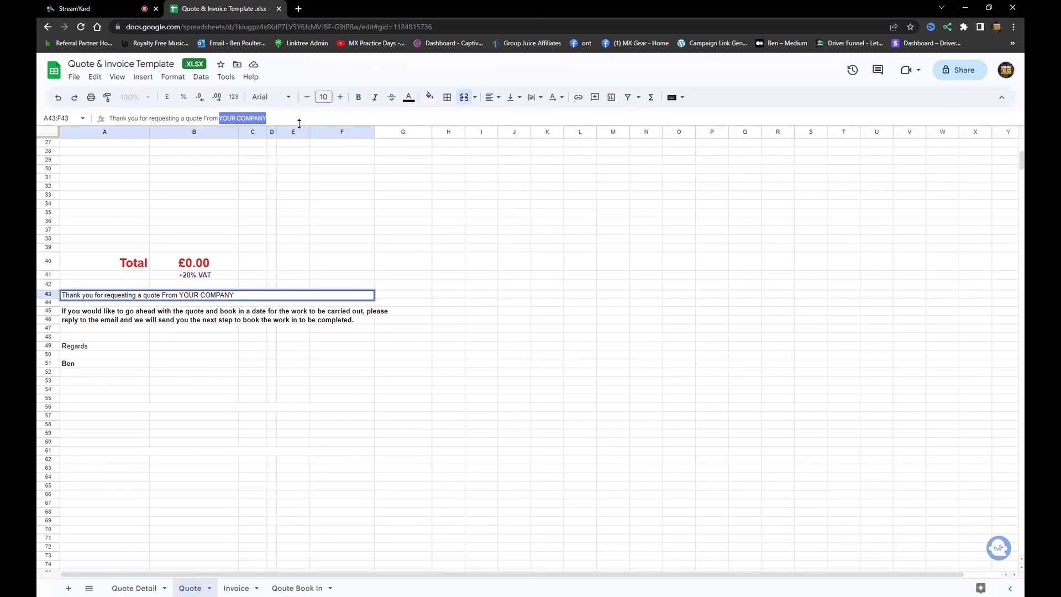
pyautogui.write('Tool B')
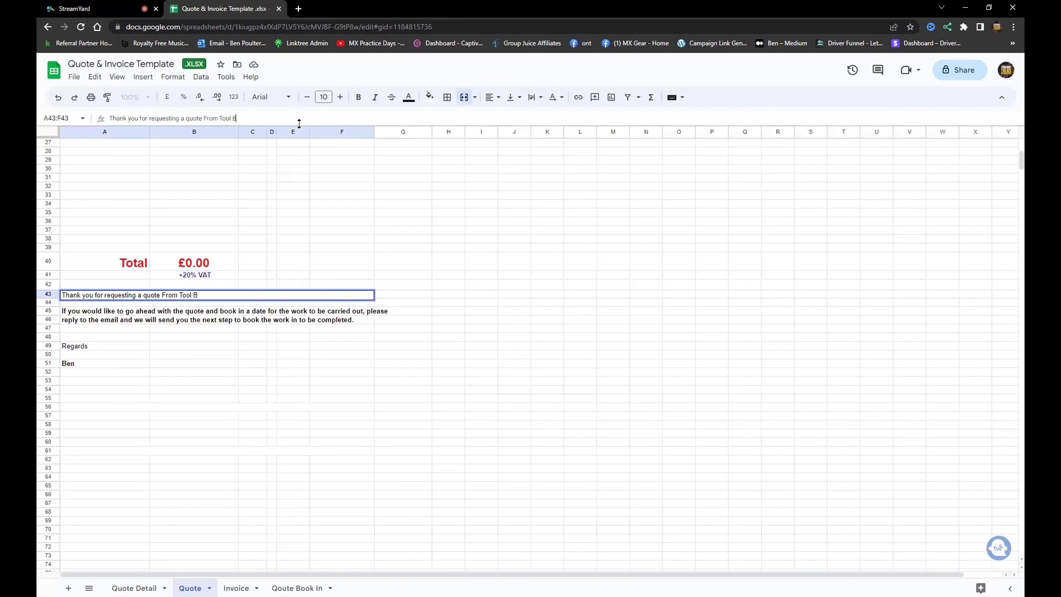
pyautogui.write('ox Talks')
pyautogui.click(236, 588)
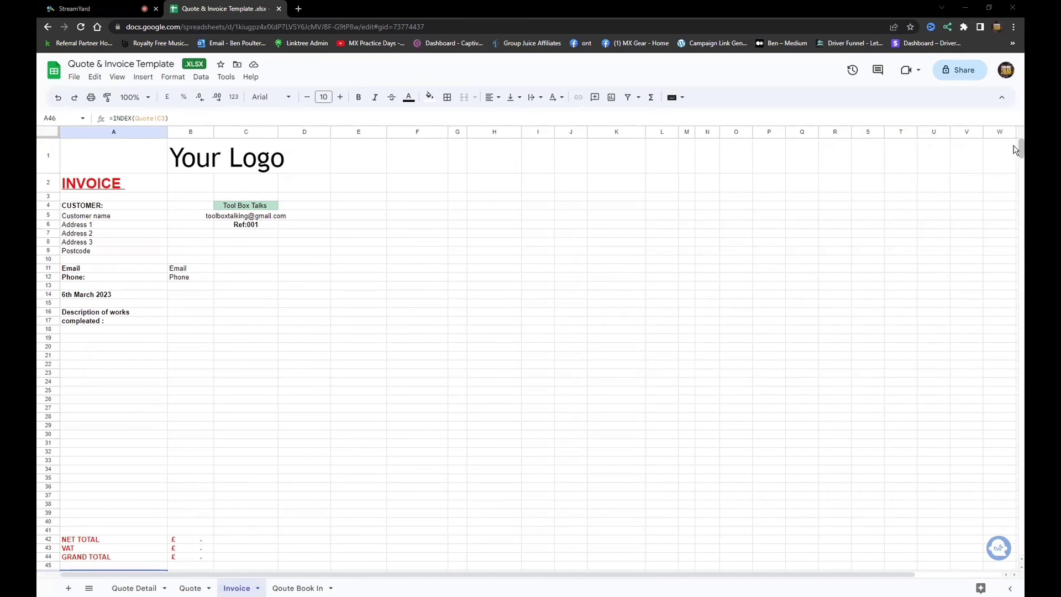
# Change the Invoice heading in B54 to read Bank Details – Tool Box Talks.
pyautogui.scroll(-5, 1014, 159)
pyautogui.scroll(-1, 1014, 159)
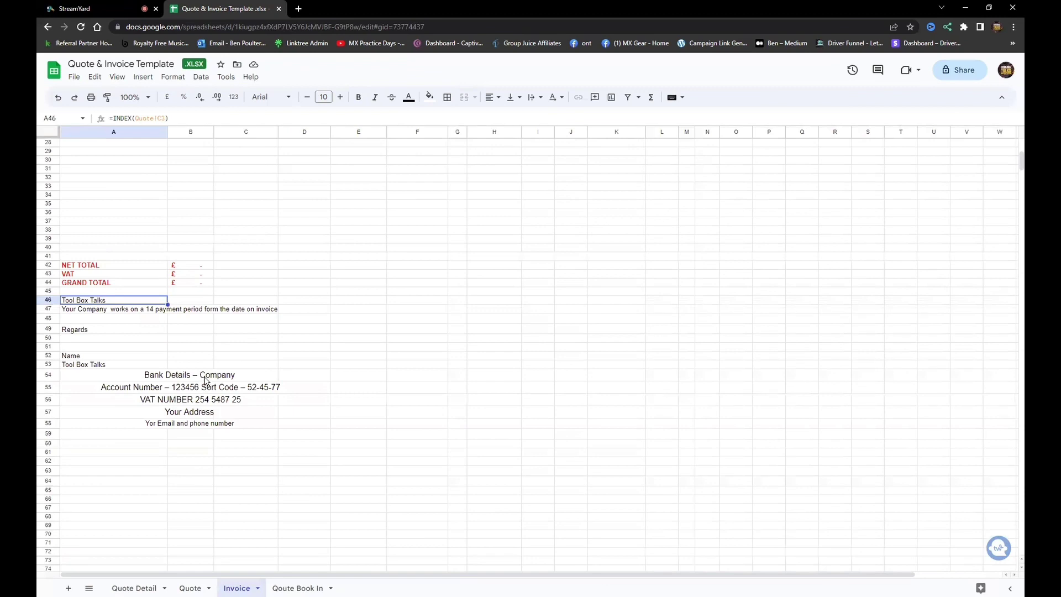
pyautogui.click(166, 378)
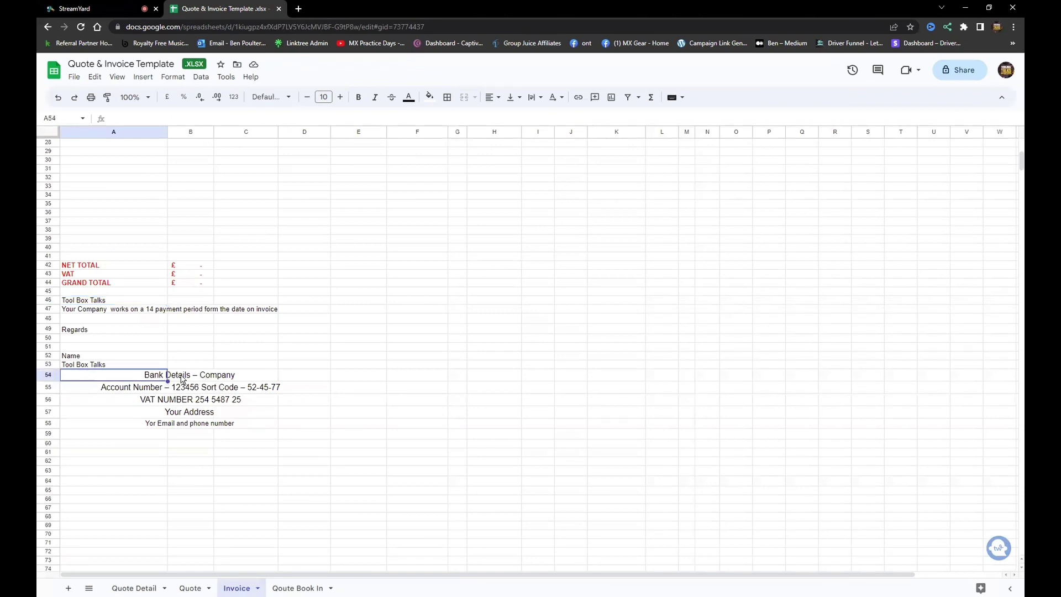
pyautogui.click(190, 378)
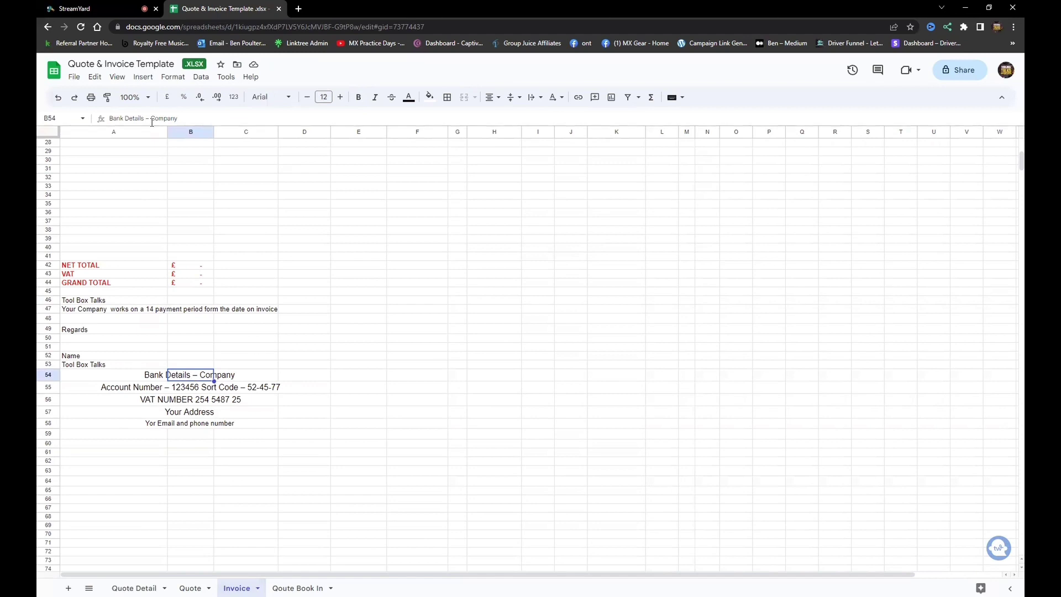
pyautogui.moveTo(150, 117); pyautogui.dragTo(248, 117)
pyautogui.write('Tool Box Talks')
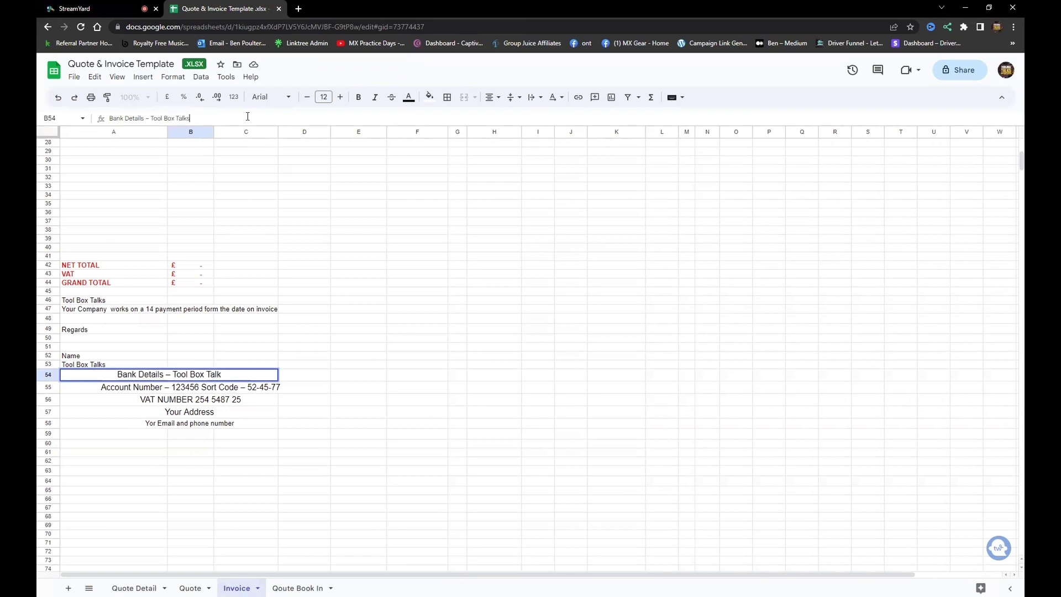
pyautogui.click(204, 389)
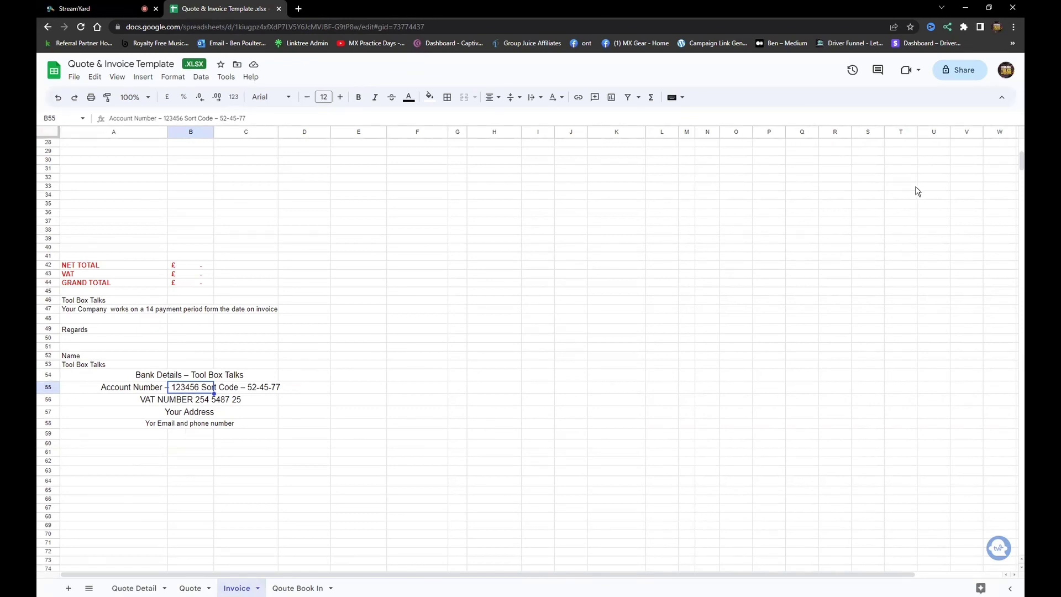
pyautogui.scroll(10, 1015, 167)
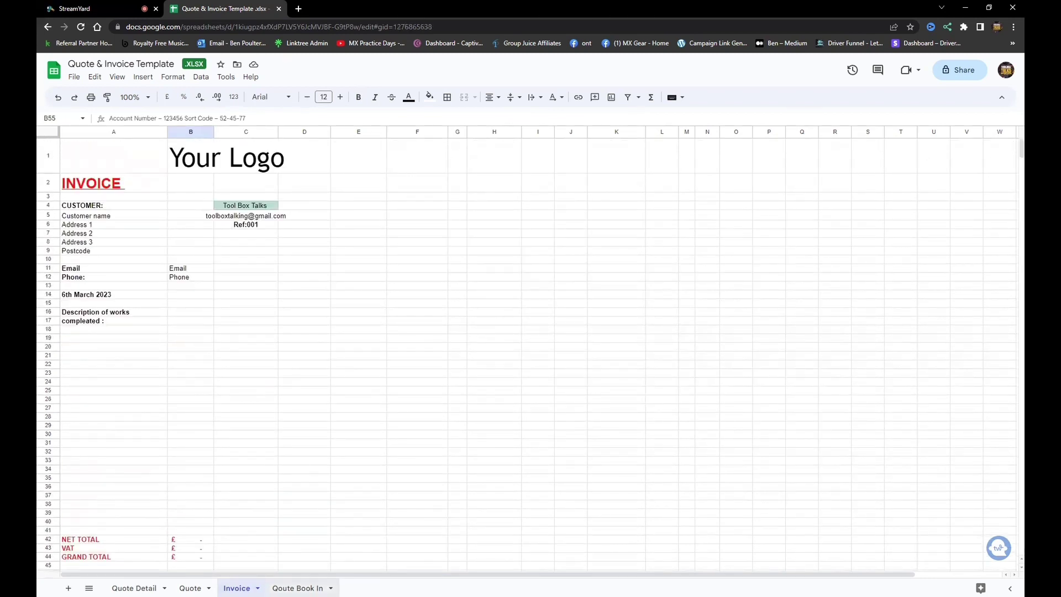
pyautogui.hotkey('ctrl', 'shift', 'pagedown')
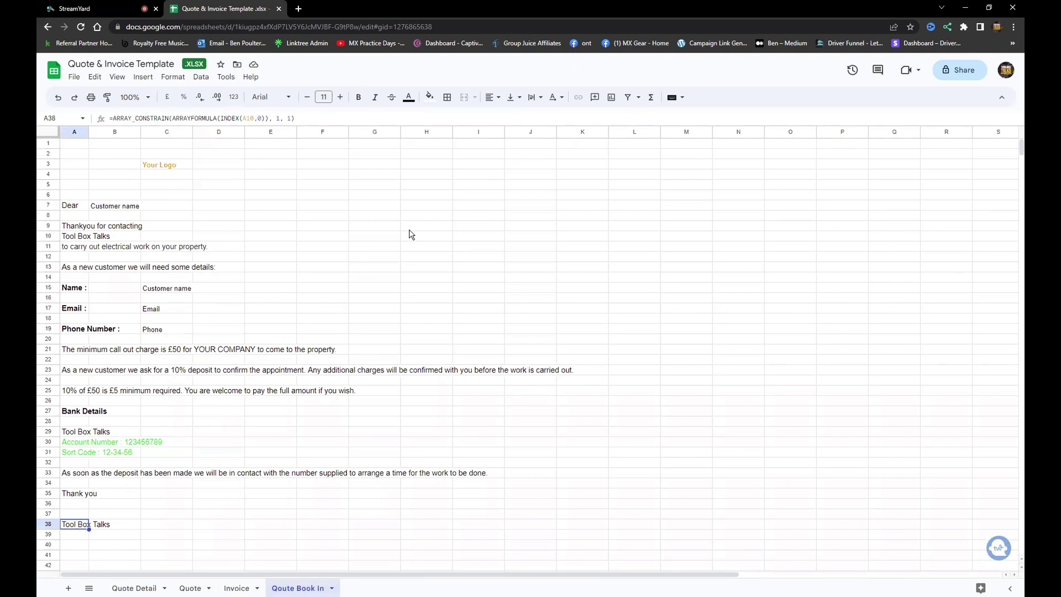
# Insert the logo image over the Your Logo cell C3 on the Quote Book In sheet.
pyautogui.click(161, 166)
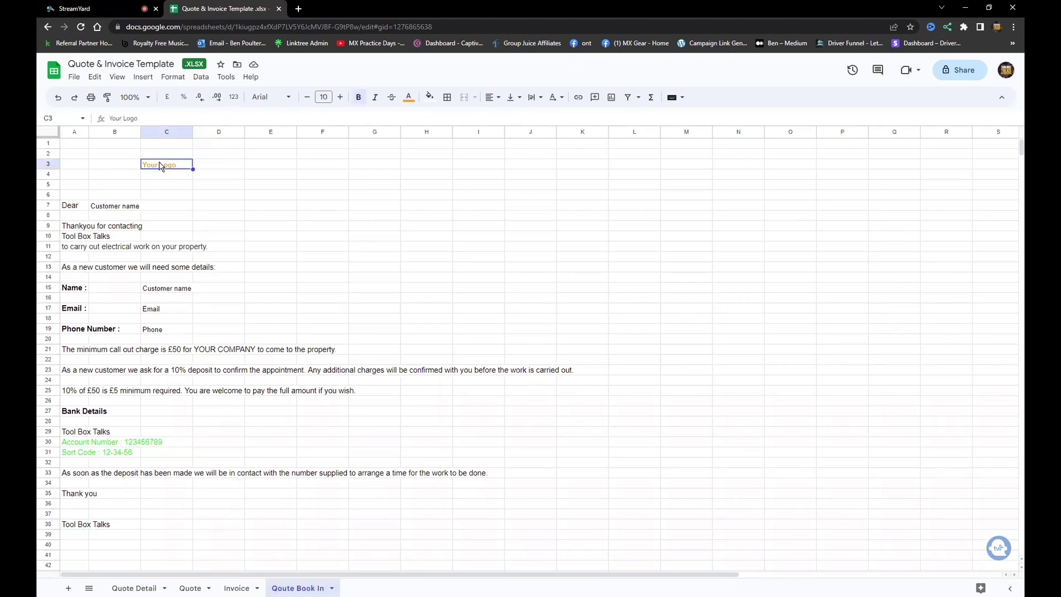
pyautogui.click(145, 79)
pyautogui.moveTo(174, 204)
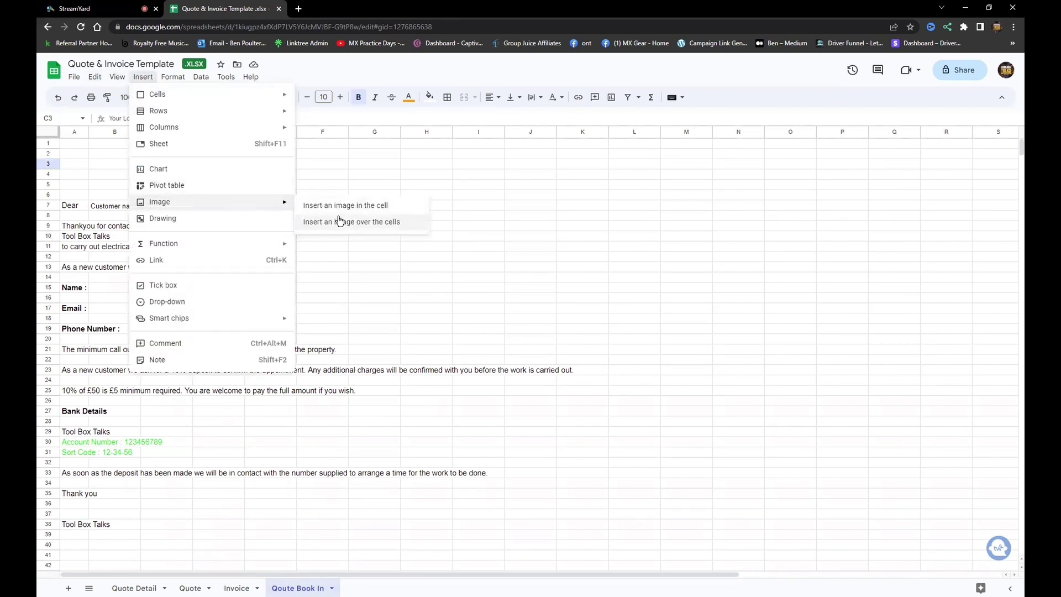
pyautogui.click(339, 221)
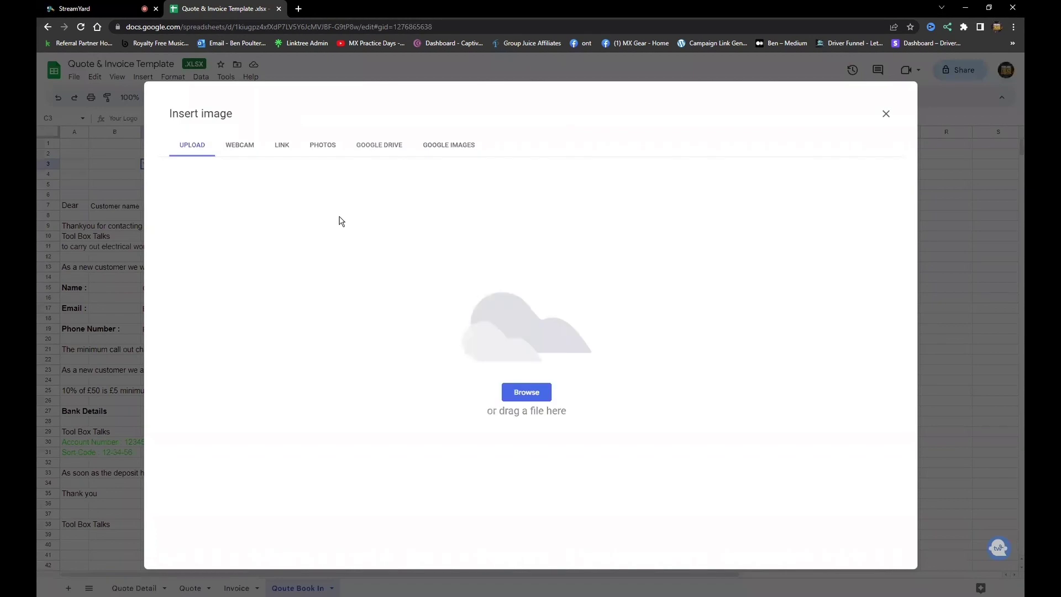
pyautogui.click(527, 392)
pyautogui.doubleClick(199, 138)
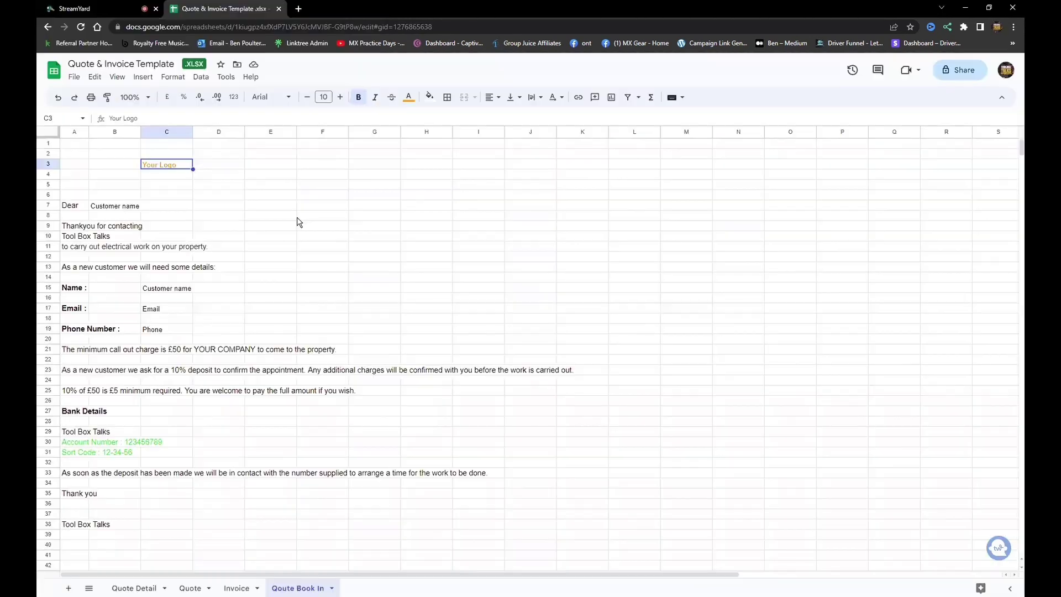
# Shrink the logo to a small size and move it up over B2–D5.
pyautogui.click(733, 314)
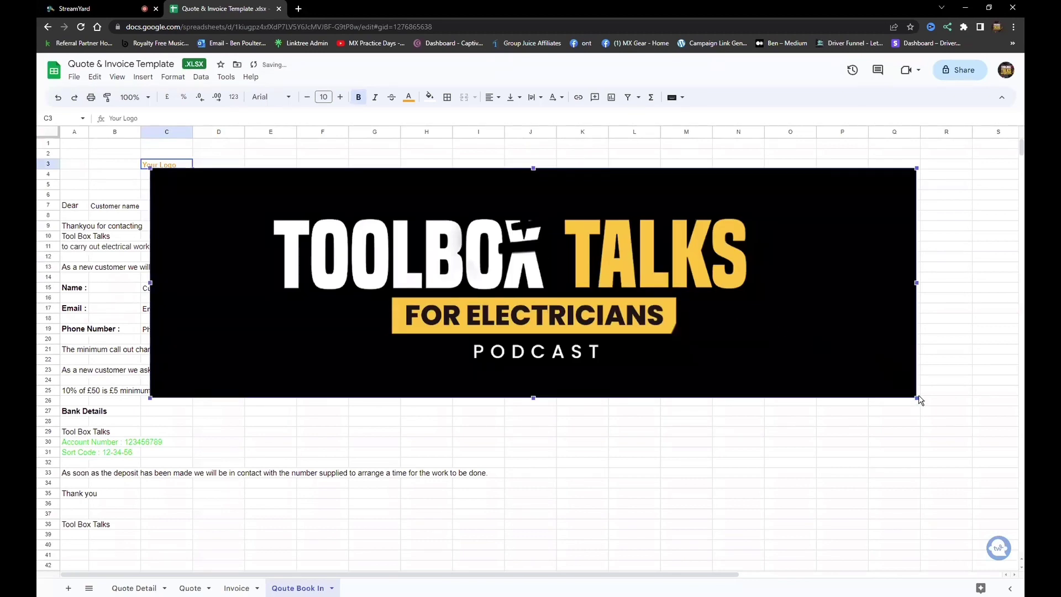
pyautogui.moveTo(912, 397); pyautogui.dragTo(288, 210)
pyautogui.moveTo(234, 190); pyautogui.dragTo(185, 166)
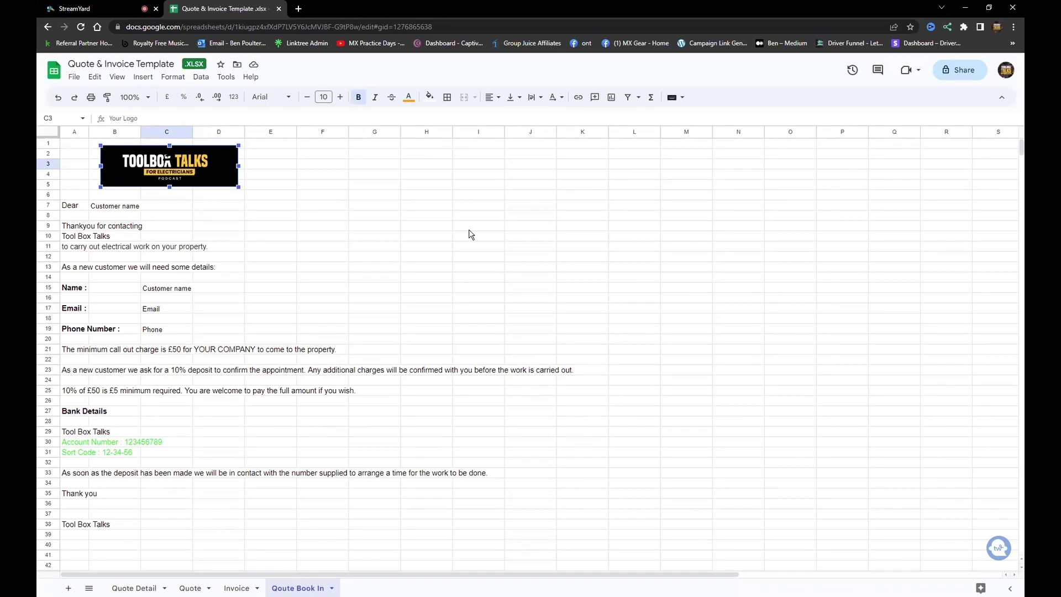
pyautogui.click(237, 588)
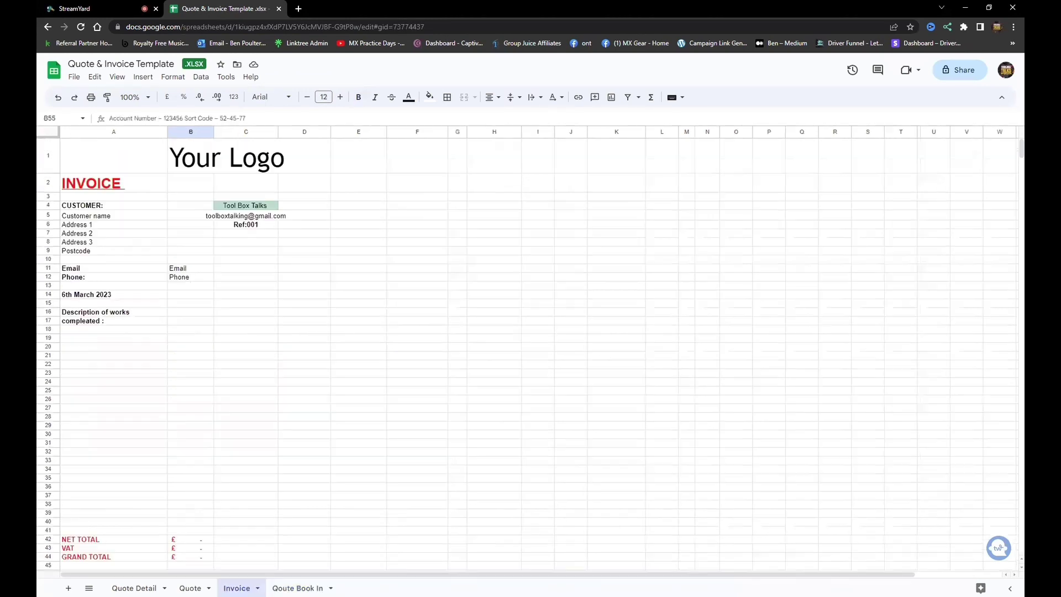
# Make a copy of the workbook named 'Tool Box Talks Template'.
pyautogui.click(190, 588)
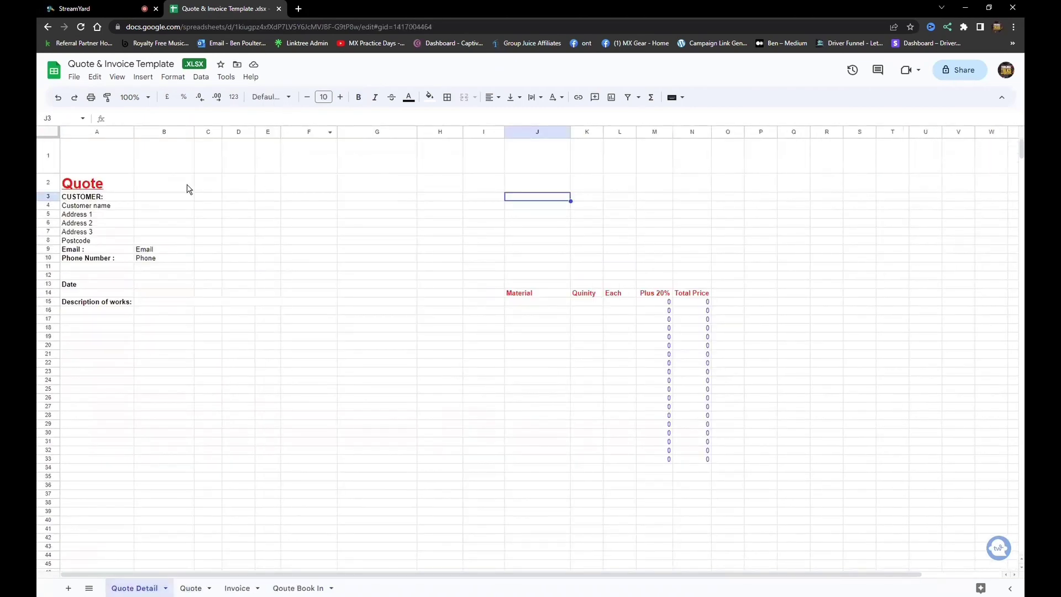
pyautogui.click(74, 79)
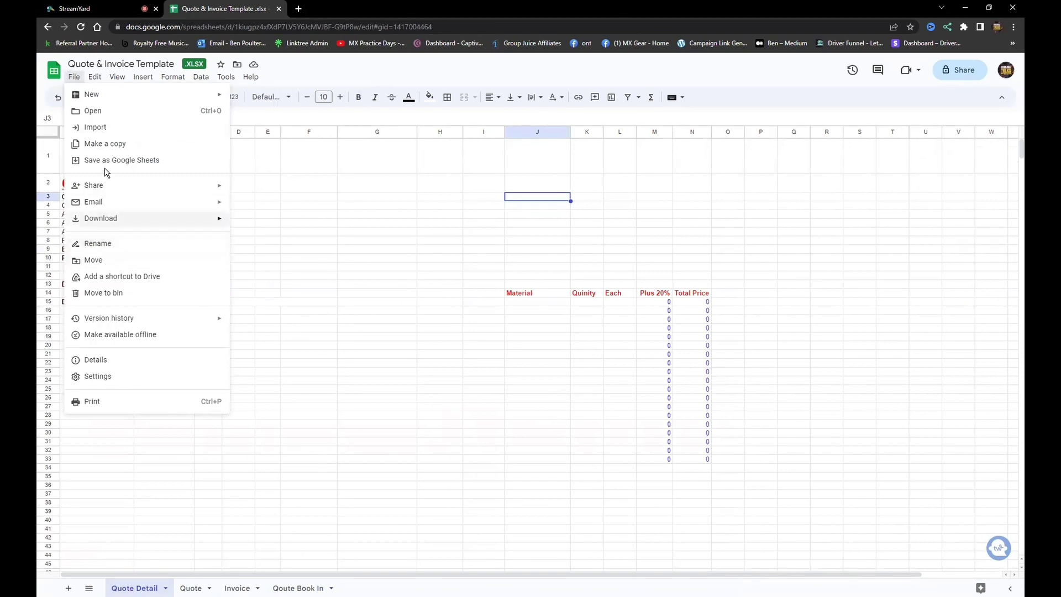
pyautogui.click(104, 145)
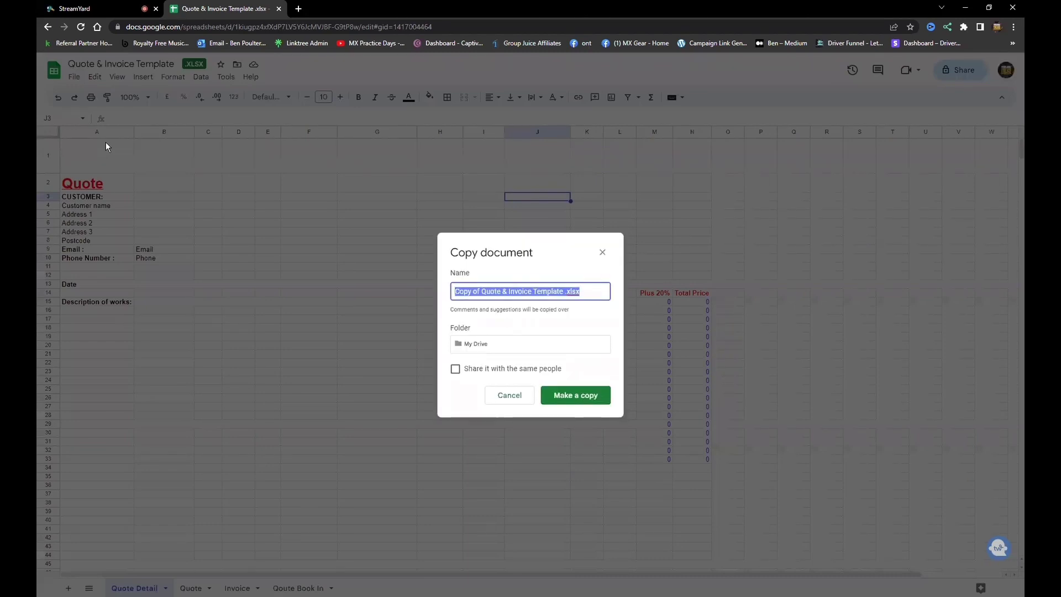
pyautogui.write('Tool Bo')
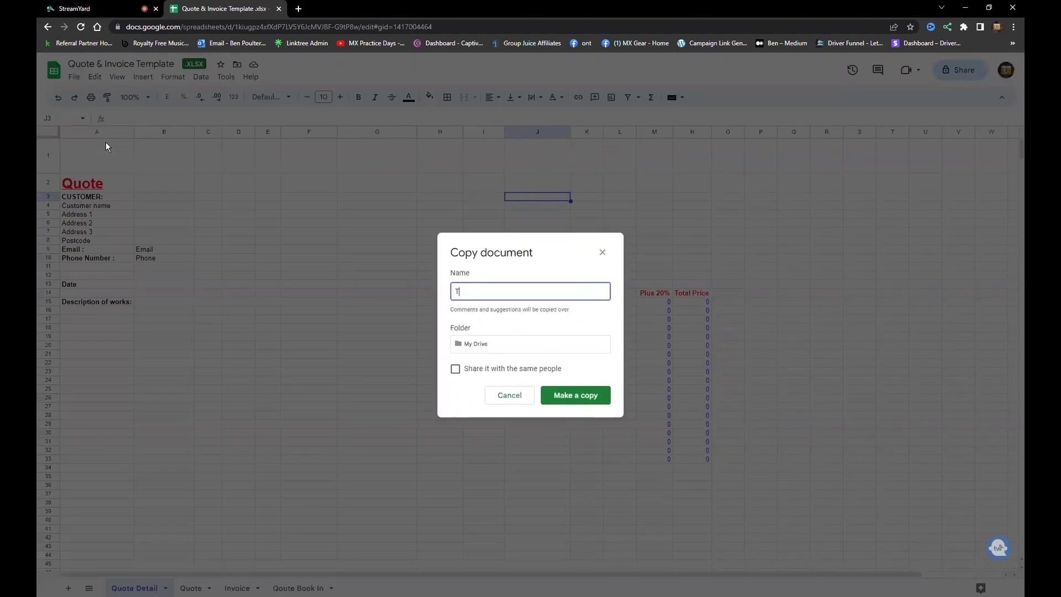
pyautogui.write('x Talks Template')
pyautogui.press('Return')
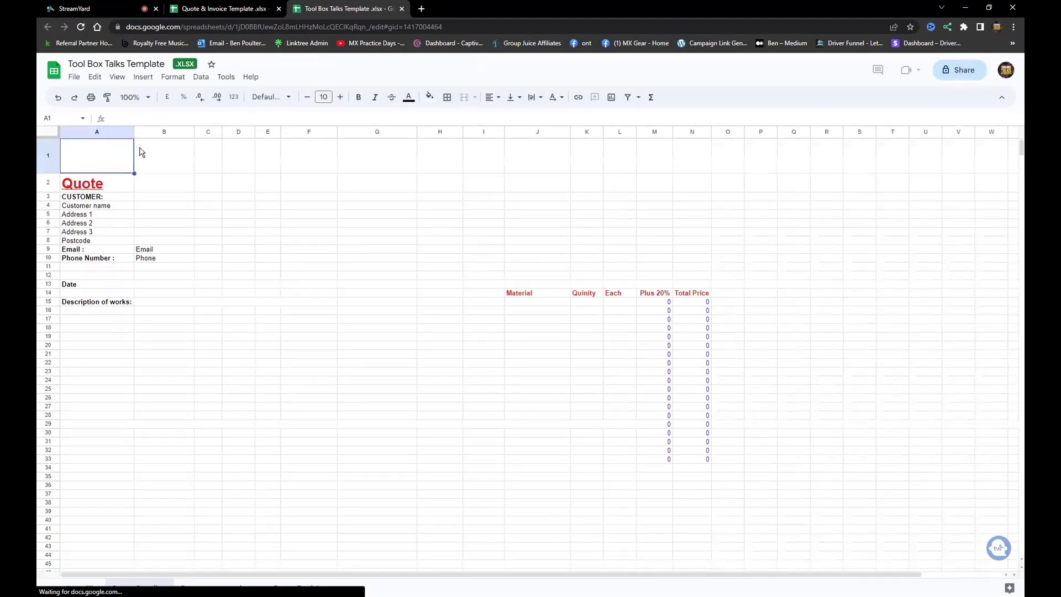
# Enter the customer's full name and postal address, correcting the postcode's last letter.
pyautogui.click(98, 209)
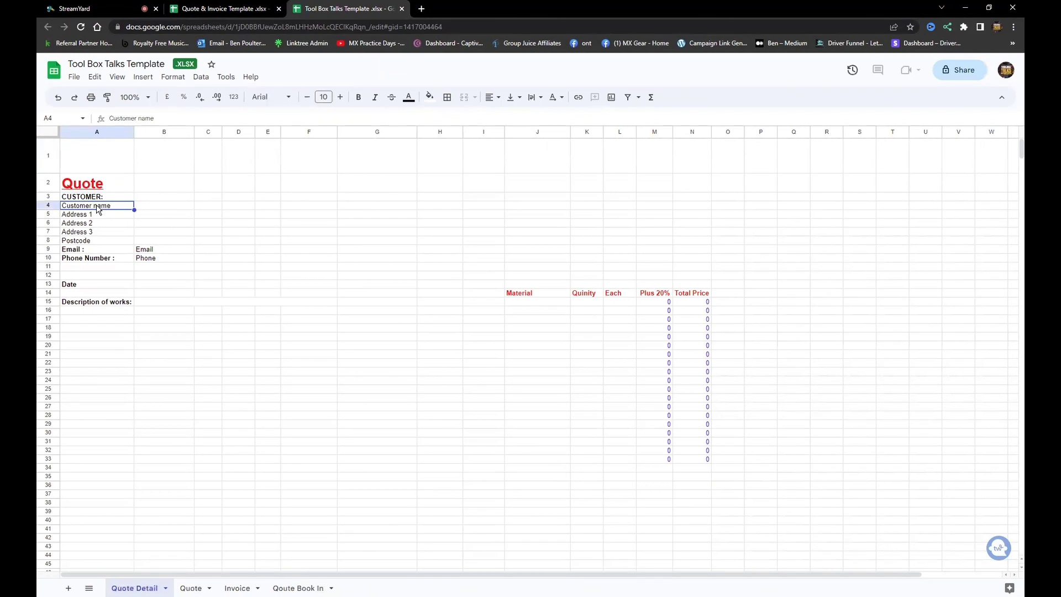
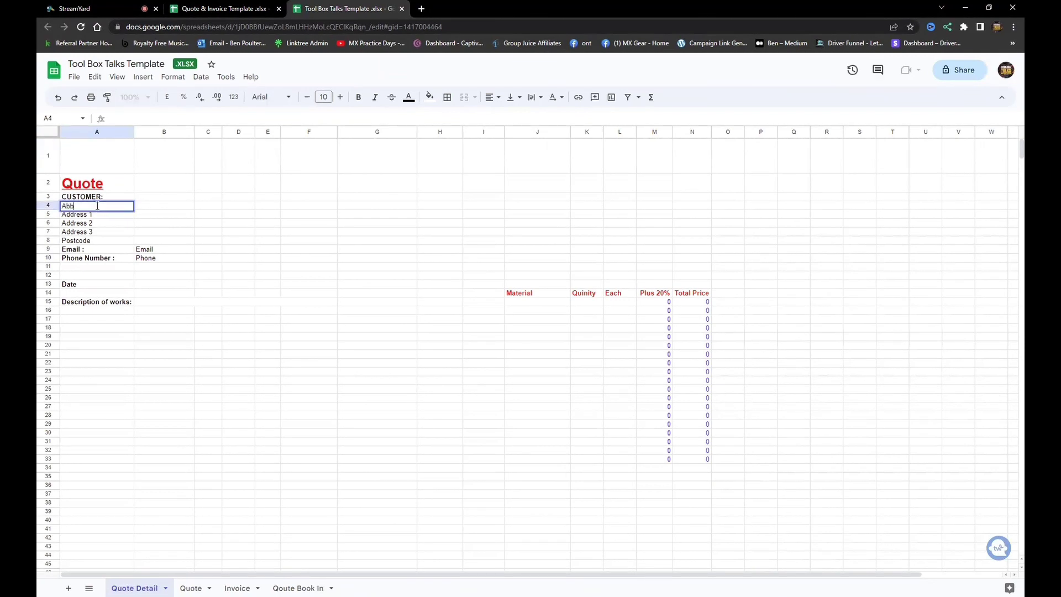
pyautogui.press('Return')
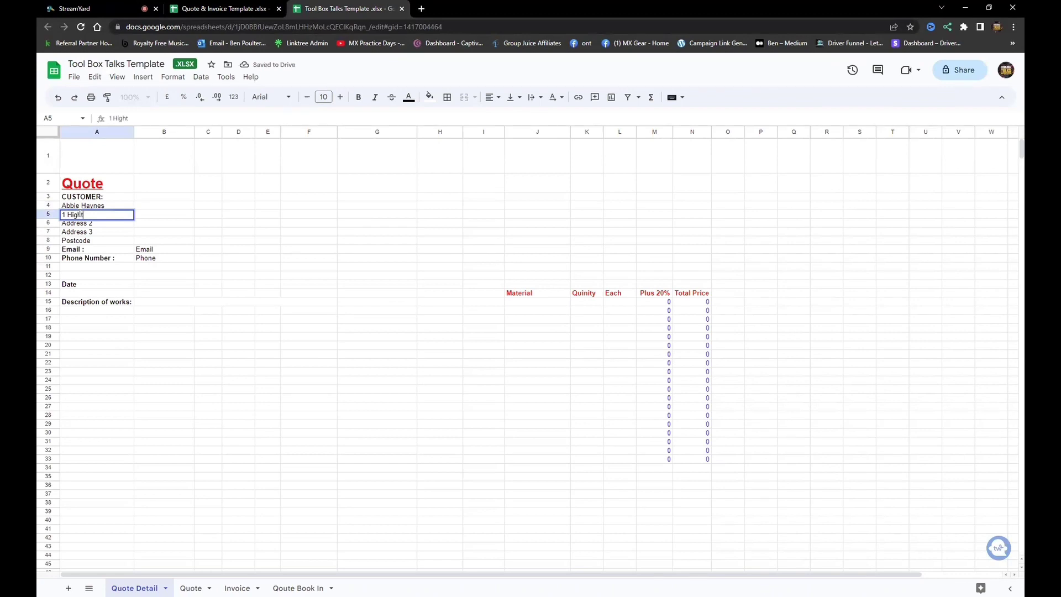
pyautogui.press('Return')
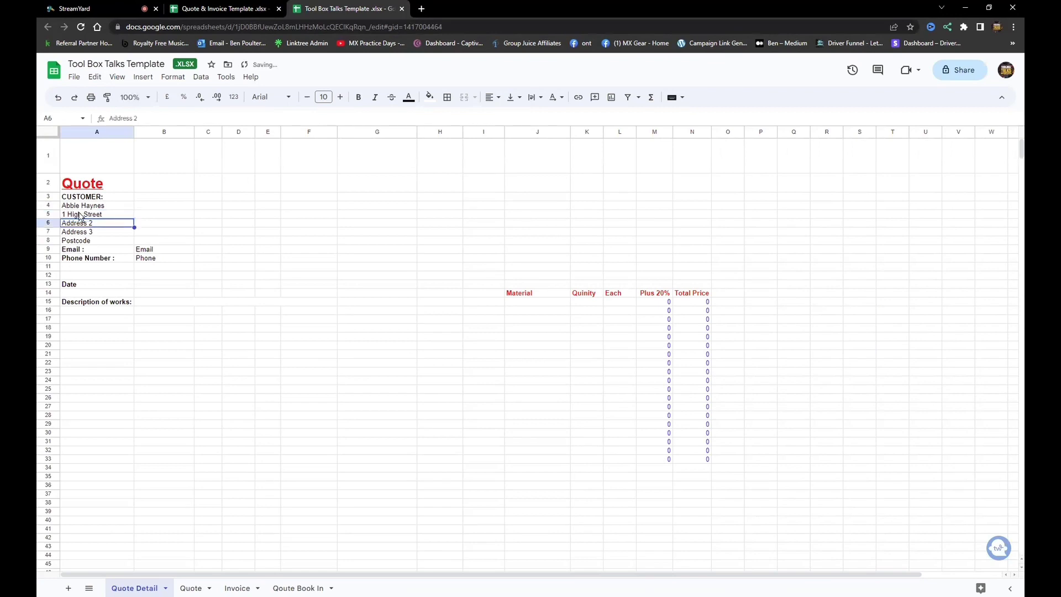
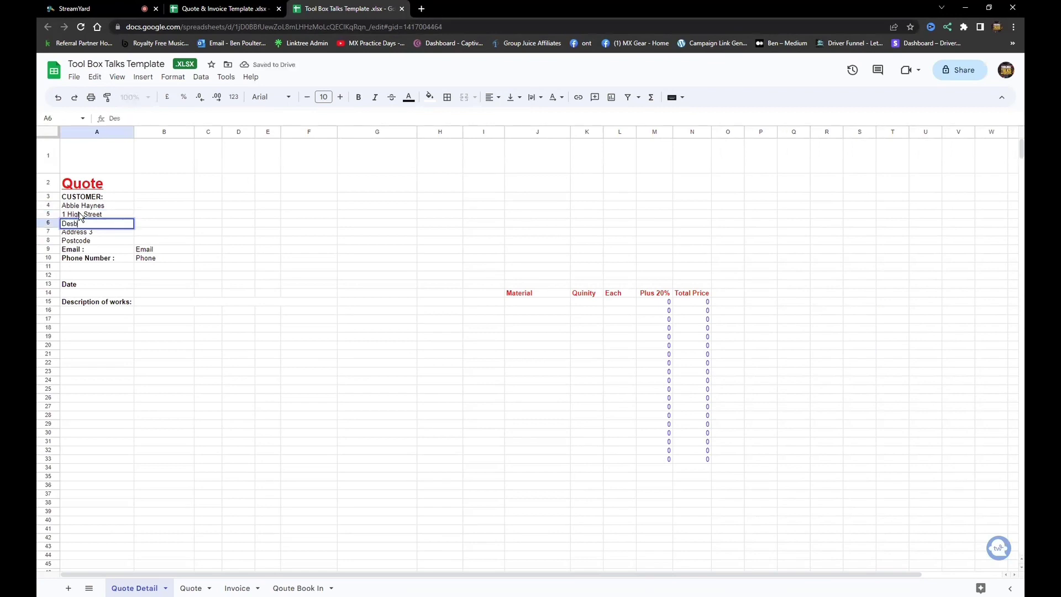
pyautogui.press('Return')
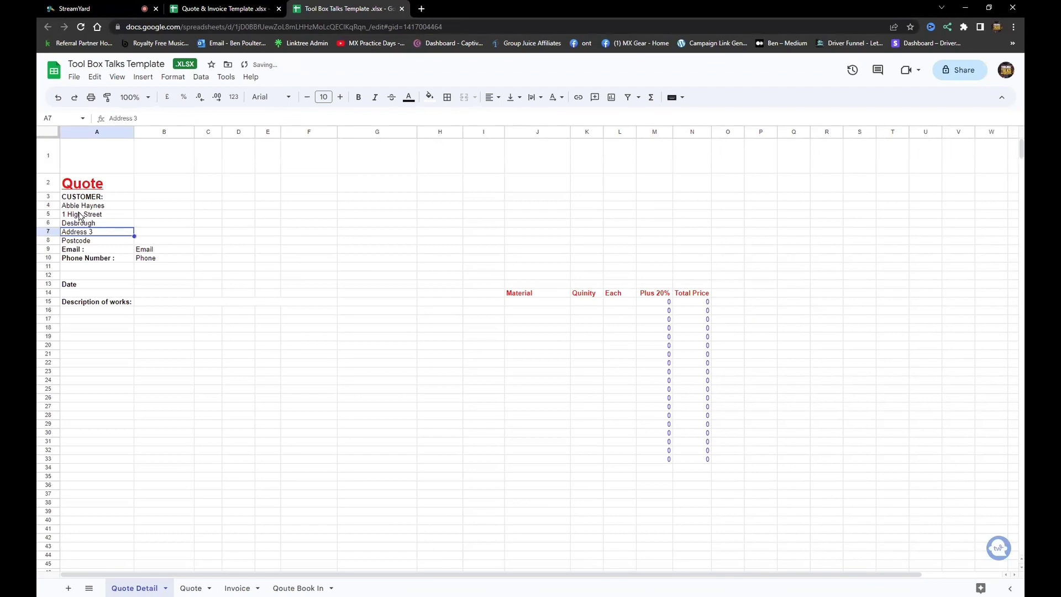
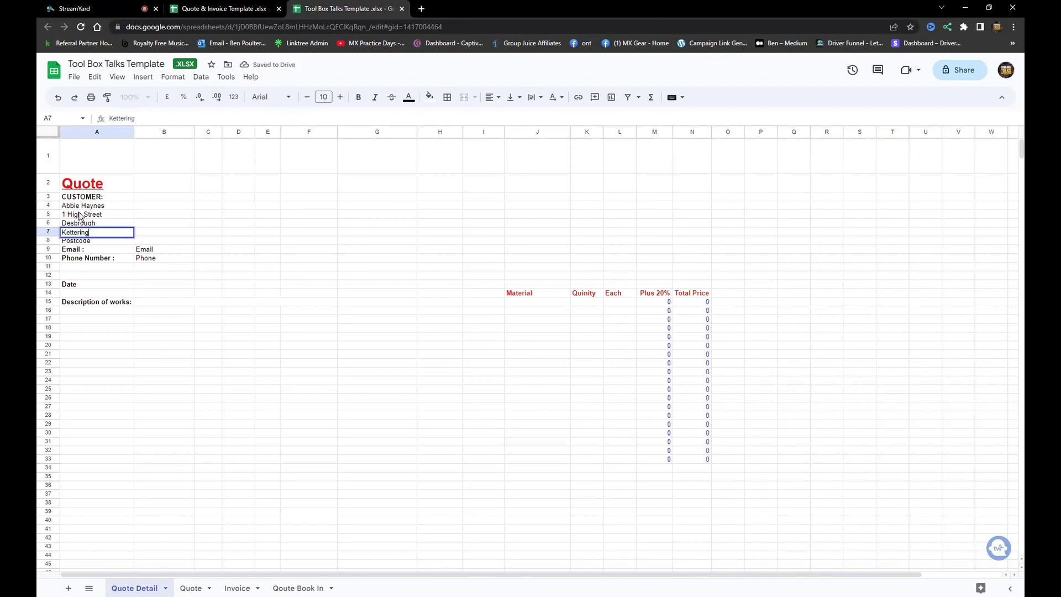
pyautogui.press('Return')
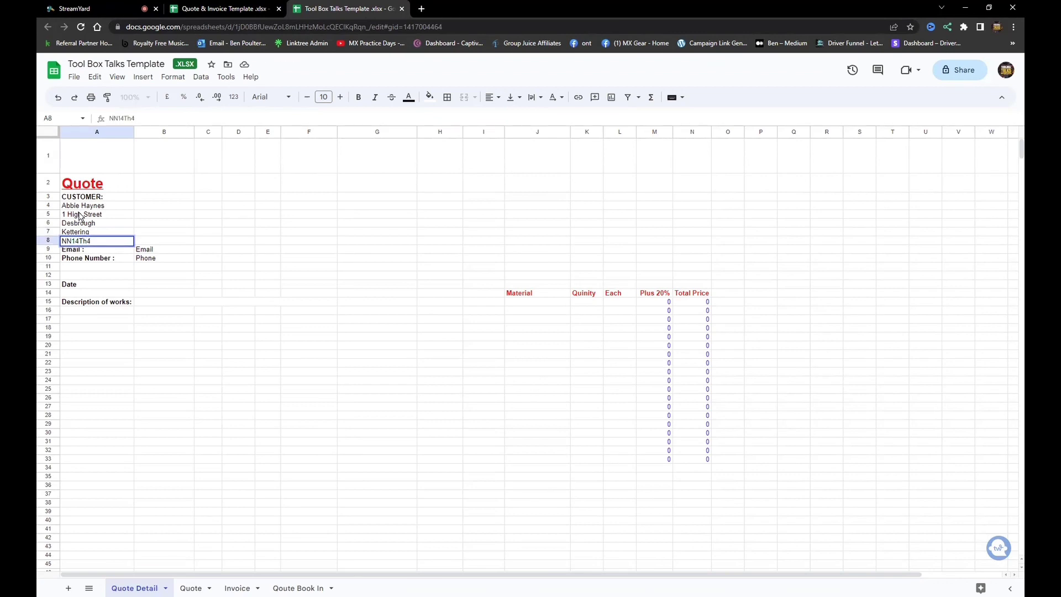
pyautogui.press('BackSpace')
pyautogui.click(151, 251)
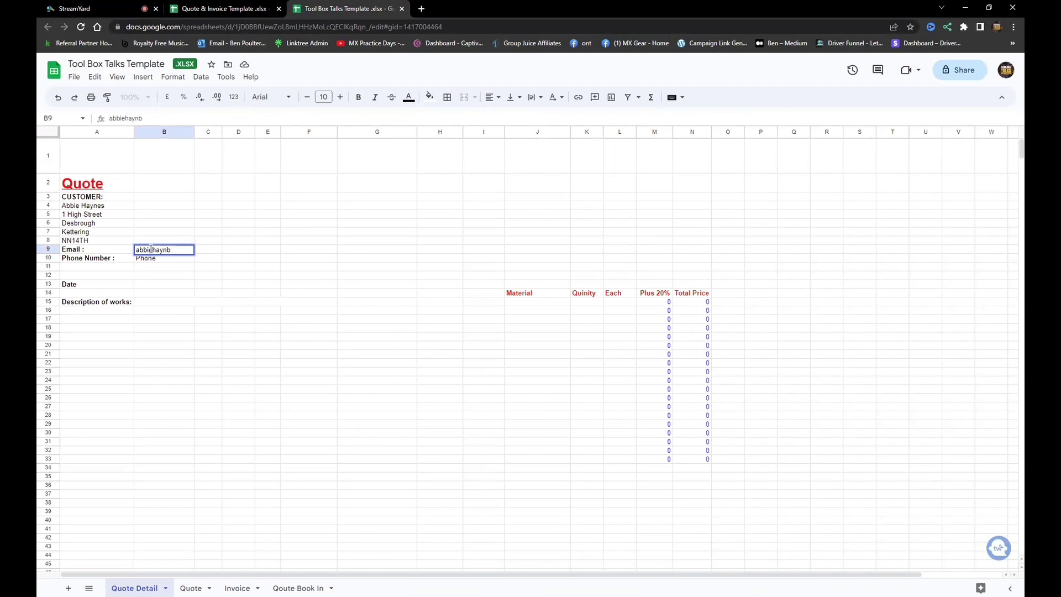
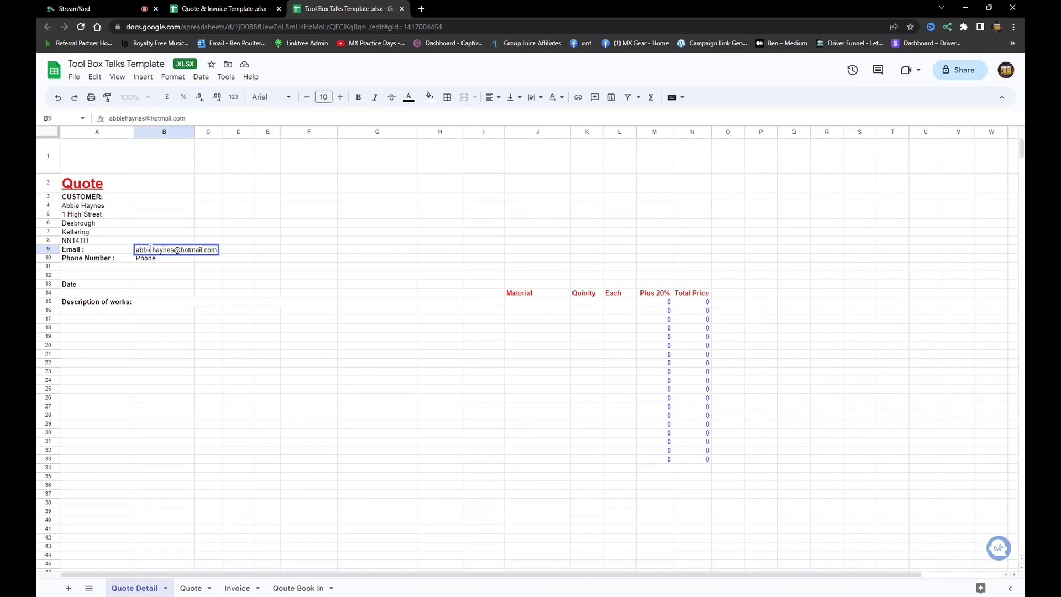
# Add the customer's e-mail address and phone number below the address.
pyautogui.press('Return')
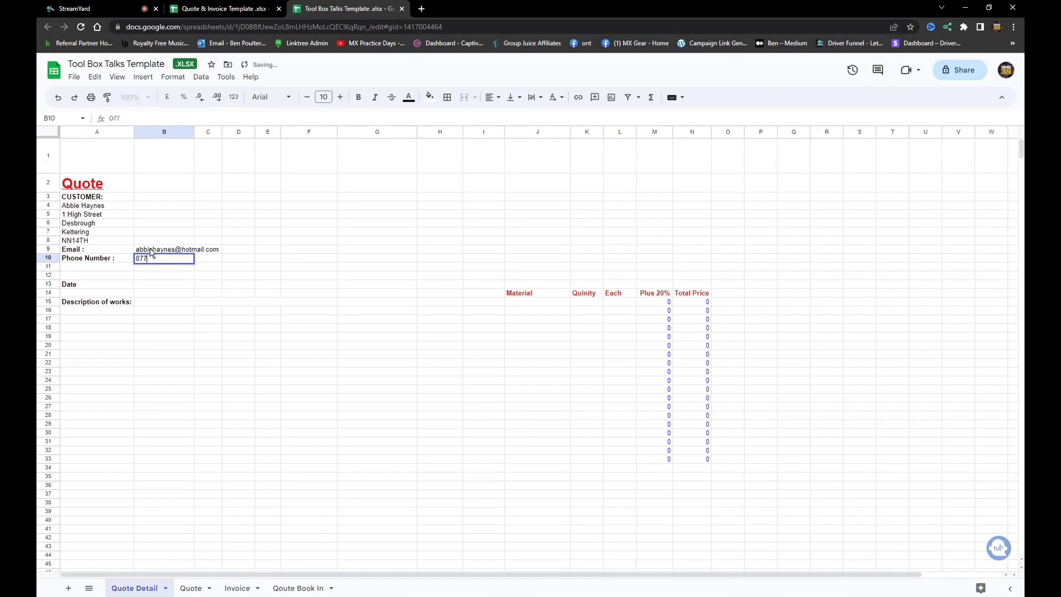
pyautogui.click(78, 287)
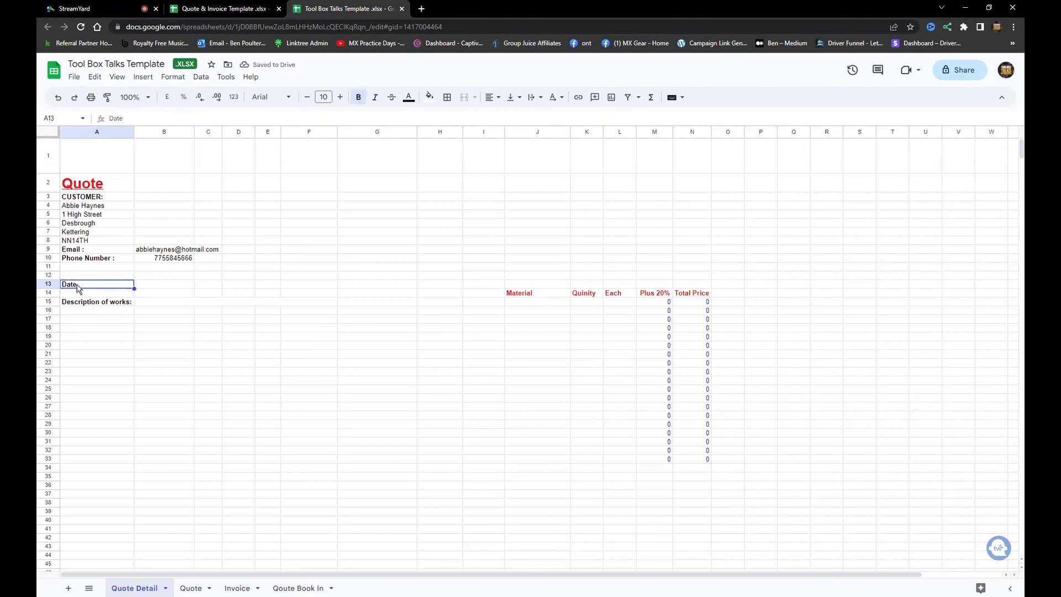
# Date the quote 17th March 2023 and list Upgrade fuseboard and 8way Board with SPD.
pyautogui.write('17th March 2023')
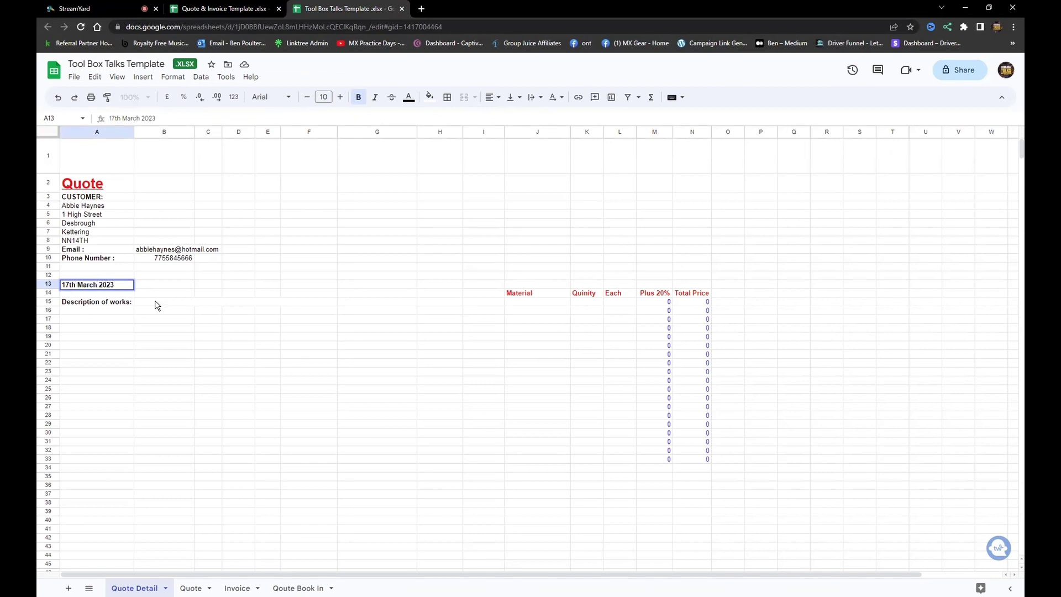
pyautogui.click(157, 305)
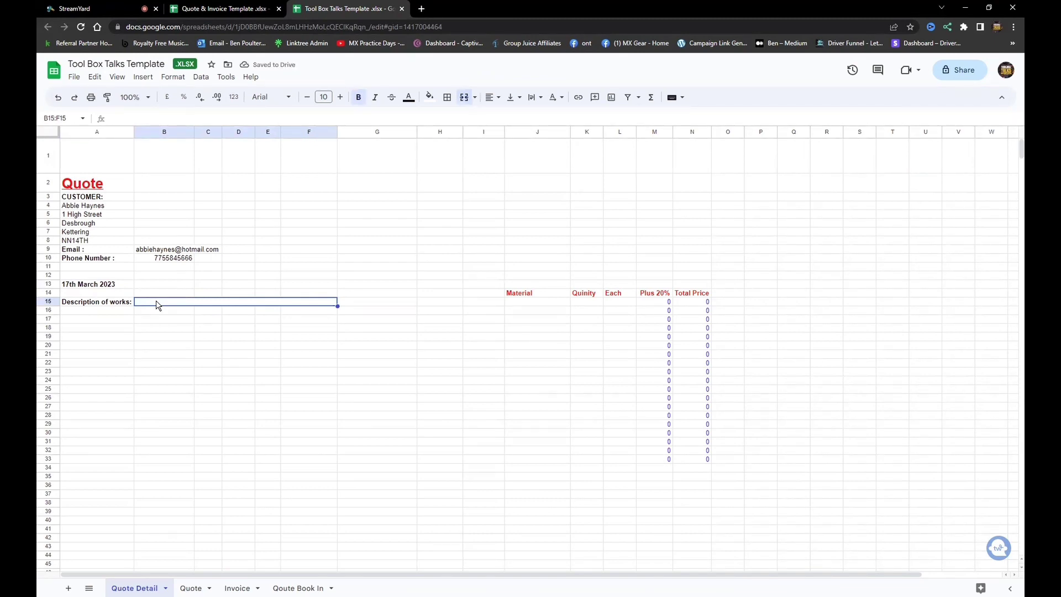
pyautogui.write('Upgrade fi')
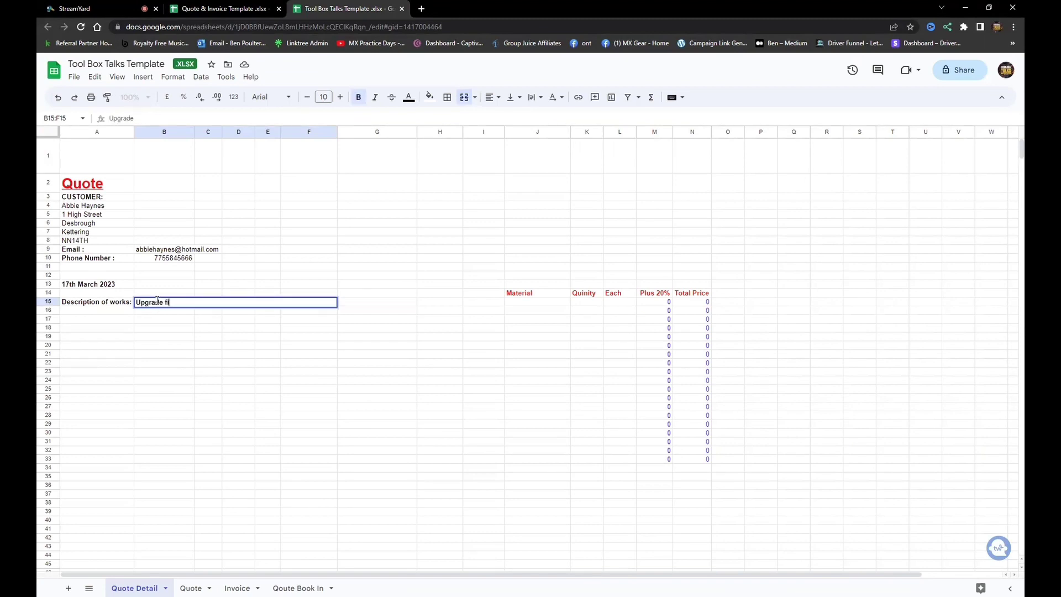
pyautogui.press('BackSpace')
pyautogui.write('useboard')
pyautogui.press('Return')
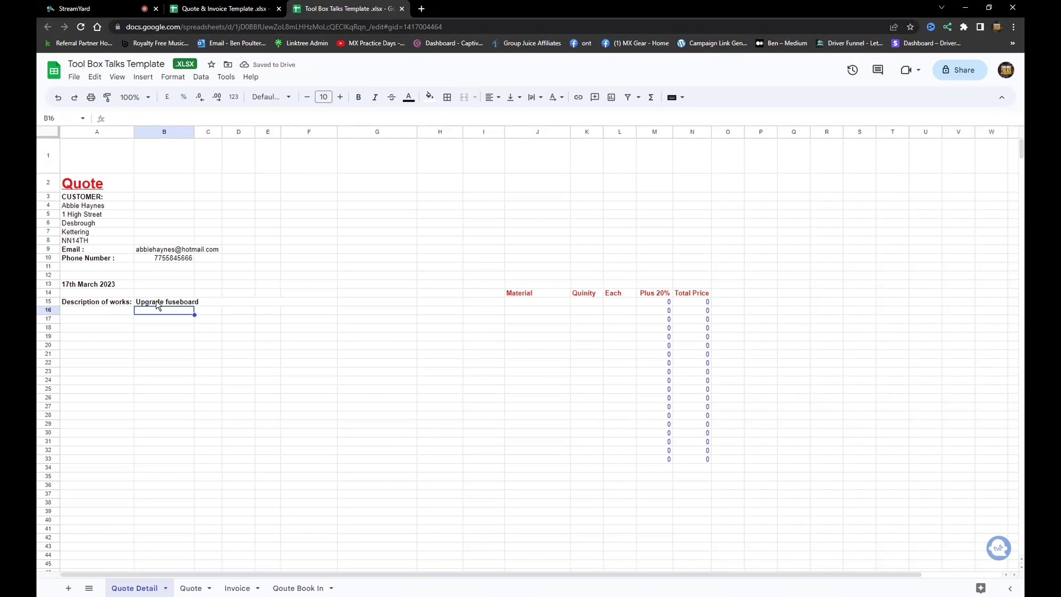
pyautogui.write('8')
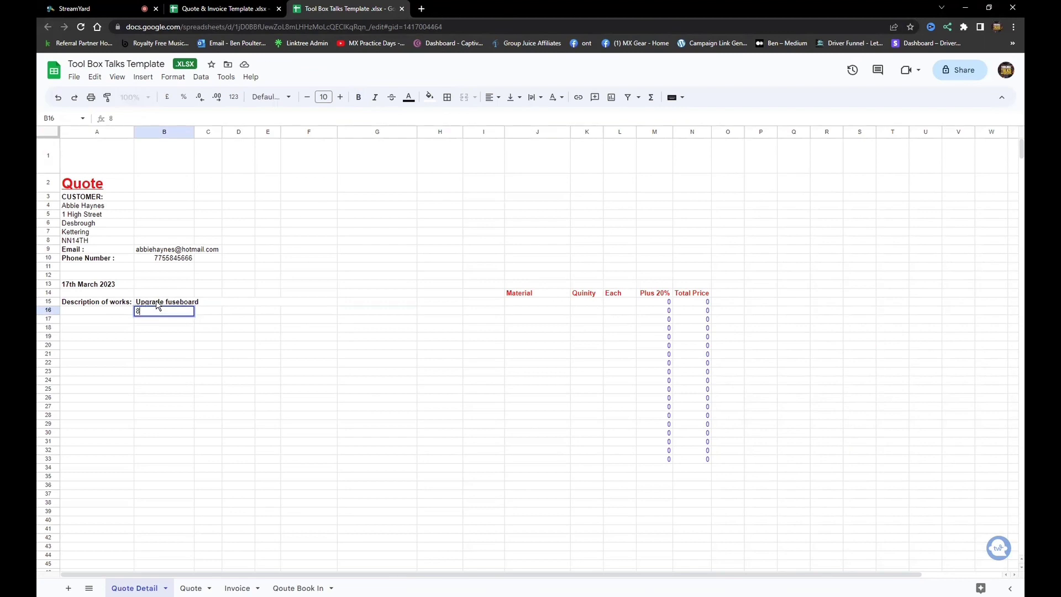
pyautogui.write('way Board with S')
pyautogui.write('PD')
pyautogui.press('Return')
pyautogui.press('Return')
pyautogui.press('Return')
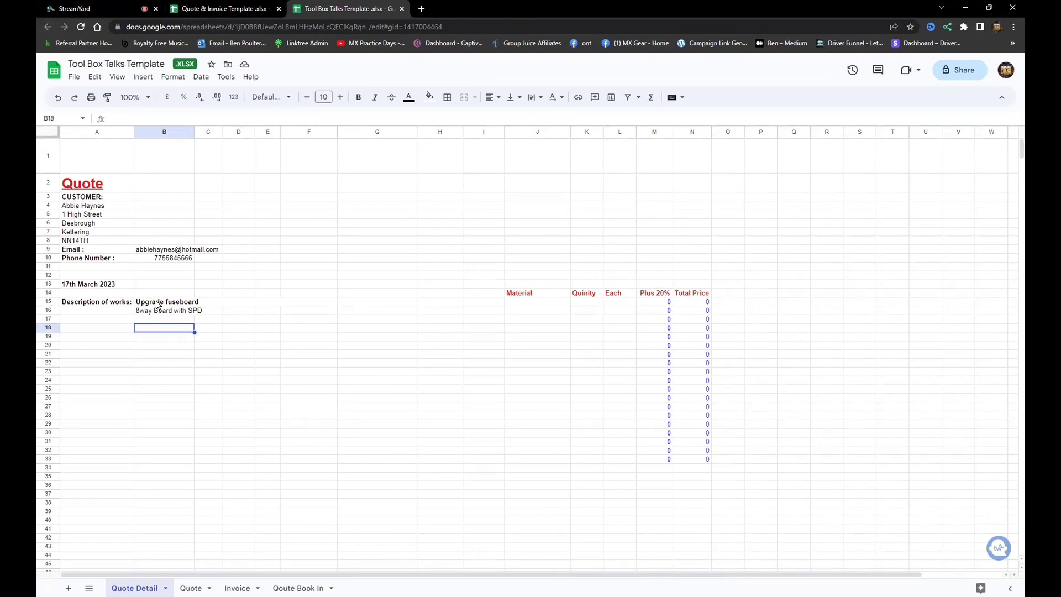
# Add the works lines Replace Kitchen Lights x6 and LED Cool White.
pyautogui.write('Replace ')
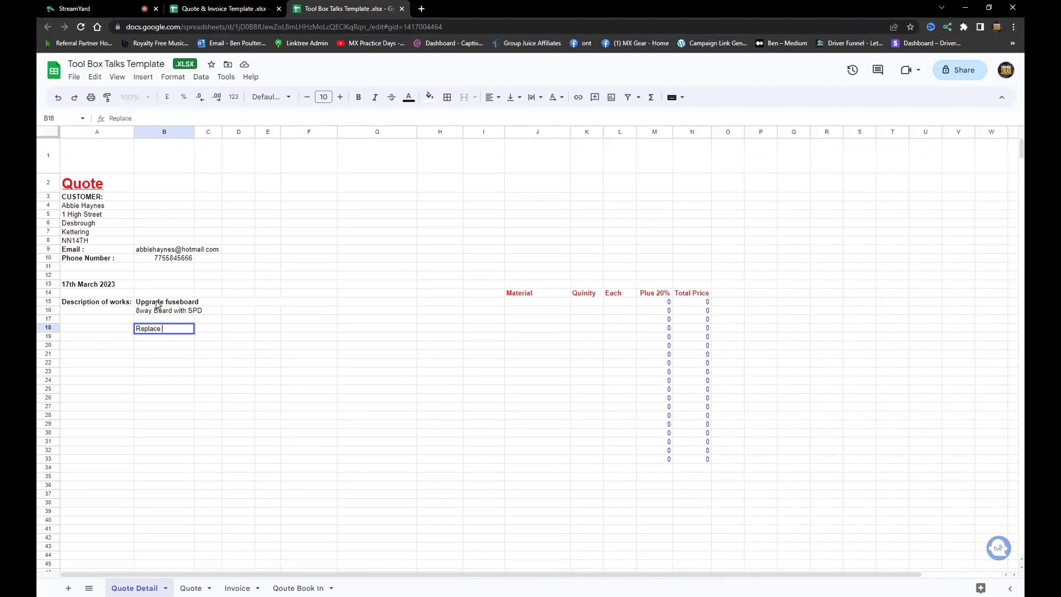
pyautogui.write('Kitchen Lights  x')
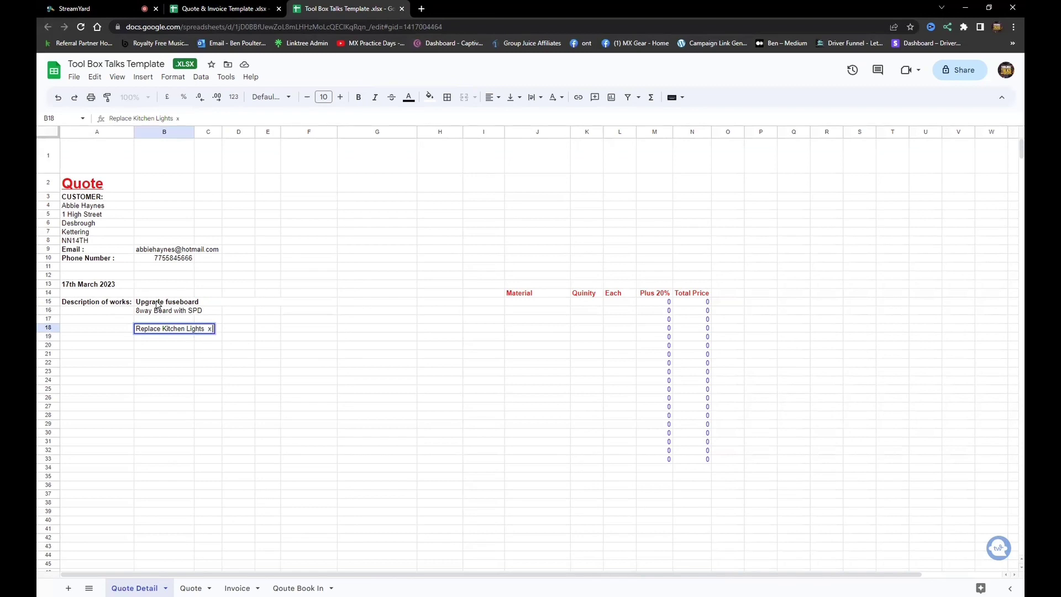
pyautogui.write('6')
pyautogui.press('BackSpace')
pyautogui.write('6')
pyautogui.press('Return')
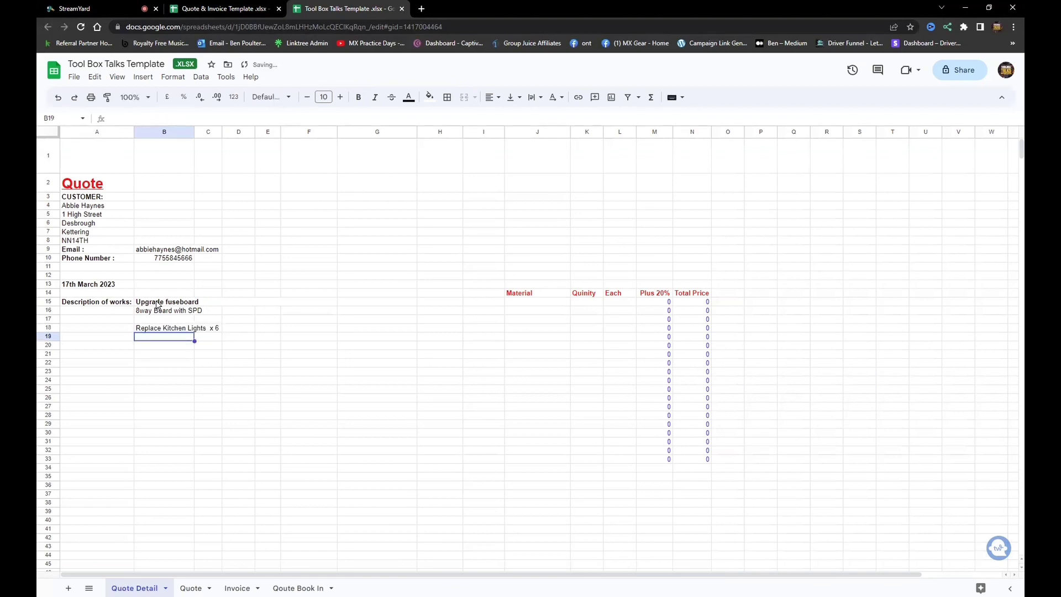
pyautogui.write('LED Cool White')
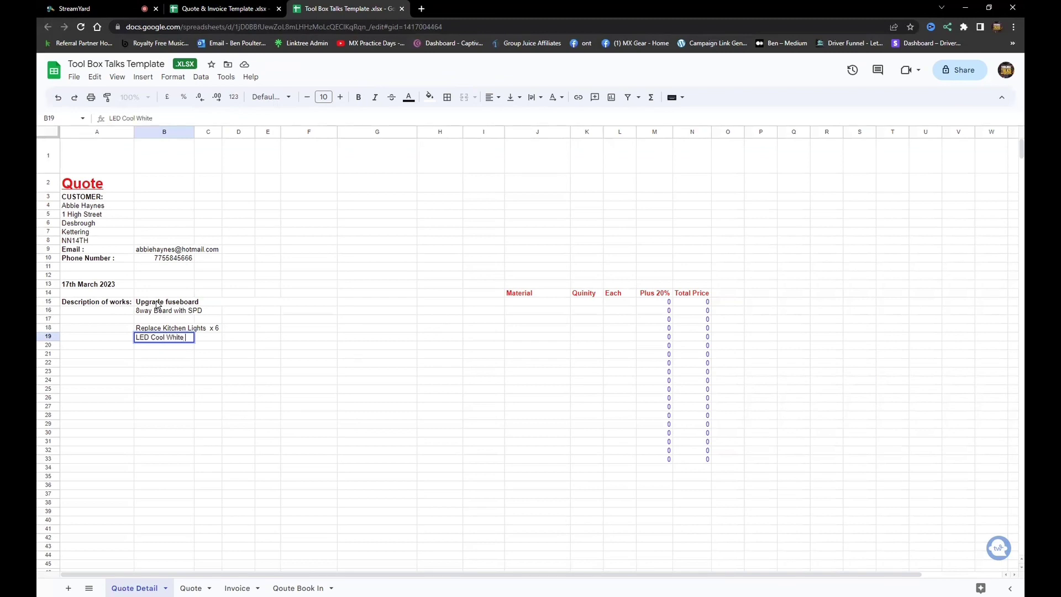
pyautogui.click(344, 389)
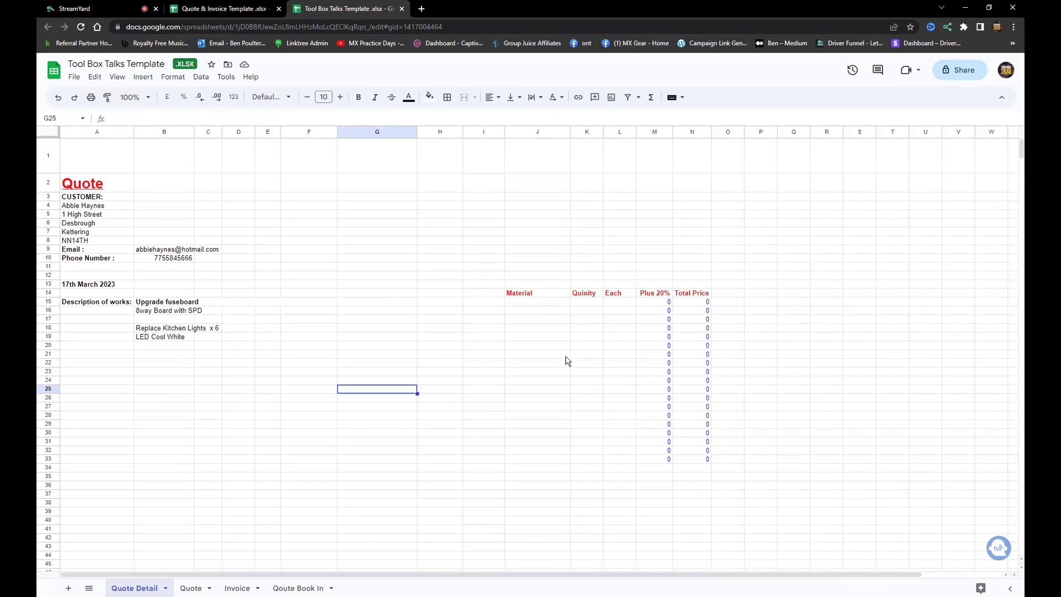
# Enter Board, Tails Kit and SPD in the first three Material cells from J15.
pyautogui.click(525, 304)
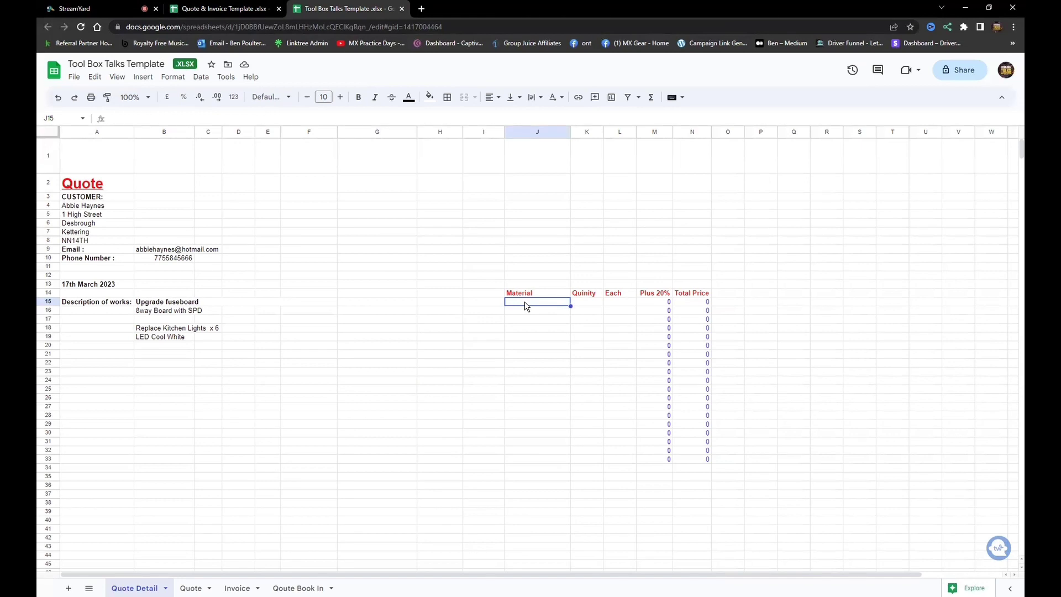
pyautogui.write('Board')
pyautogui.press('Return')
pyautogui.write('T')
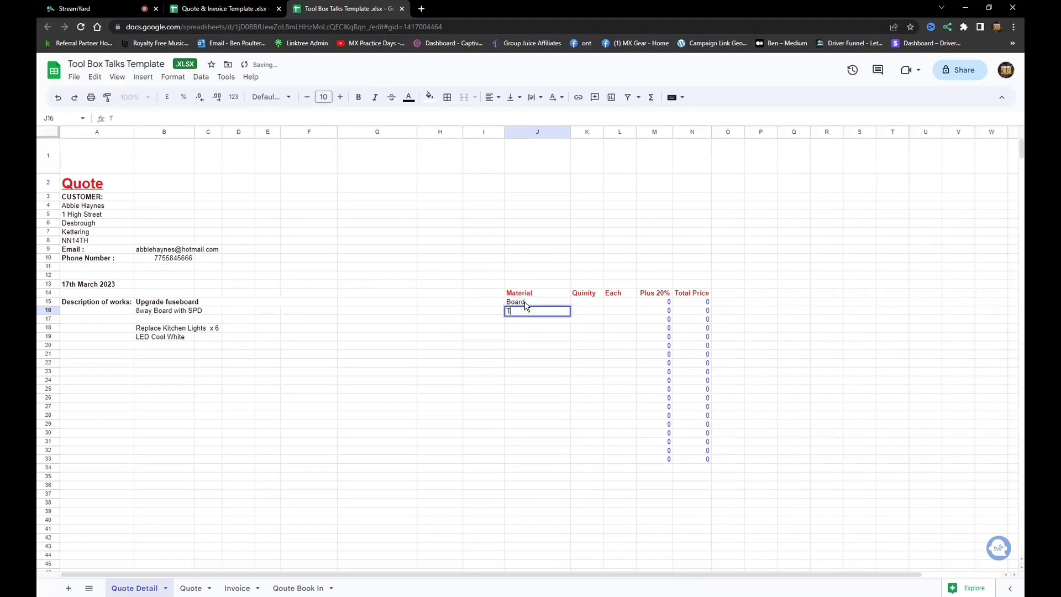
pyautogui.write('ails Kit')
pyautogui.press('Return')
pyautogui.write('SPD')
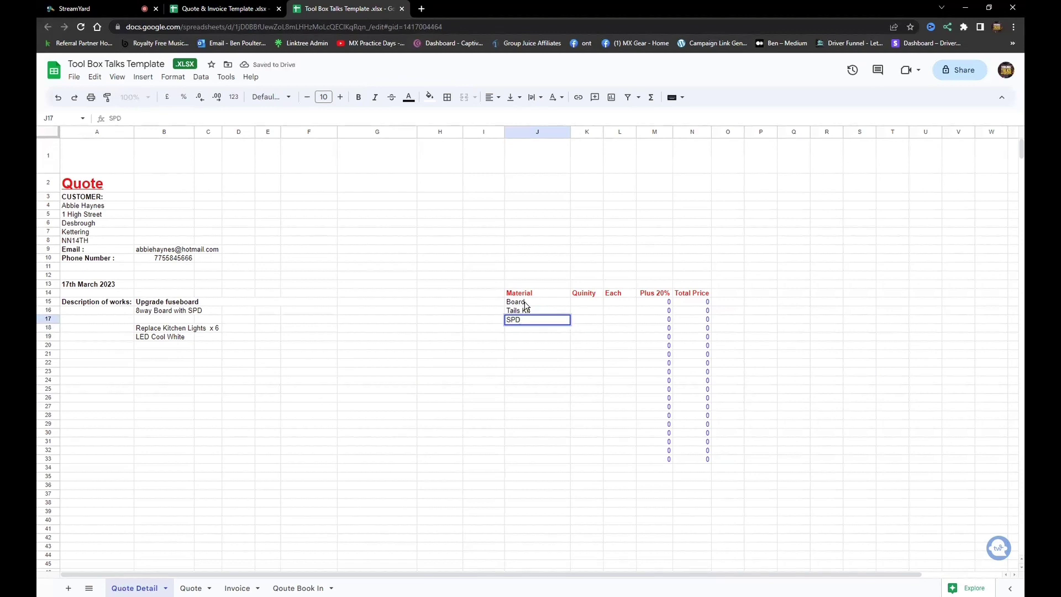
pyautogui.press('Return')
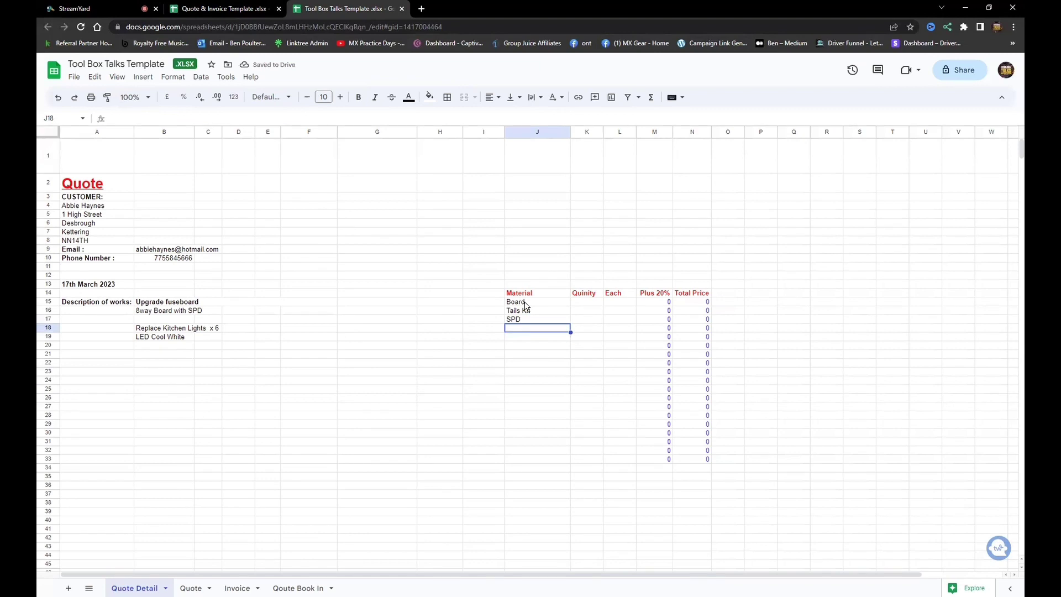
# Add RCBO and Lights LED as the last two materials in column J.
pyautogui.write('RCBO')
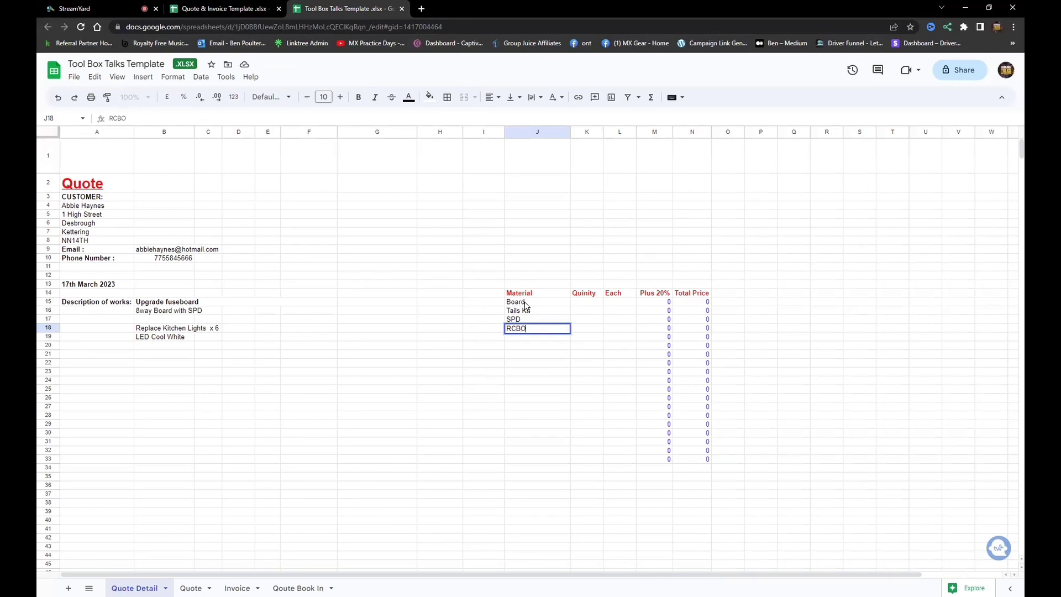
pyautogui.press('Return')
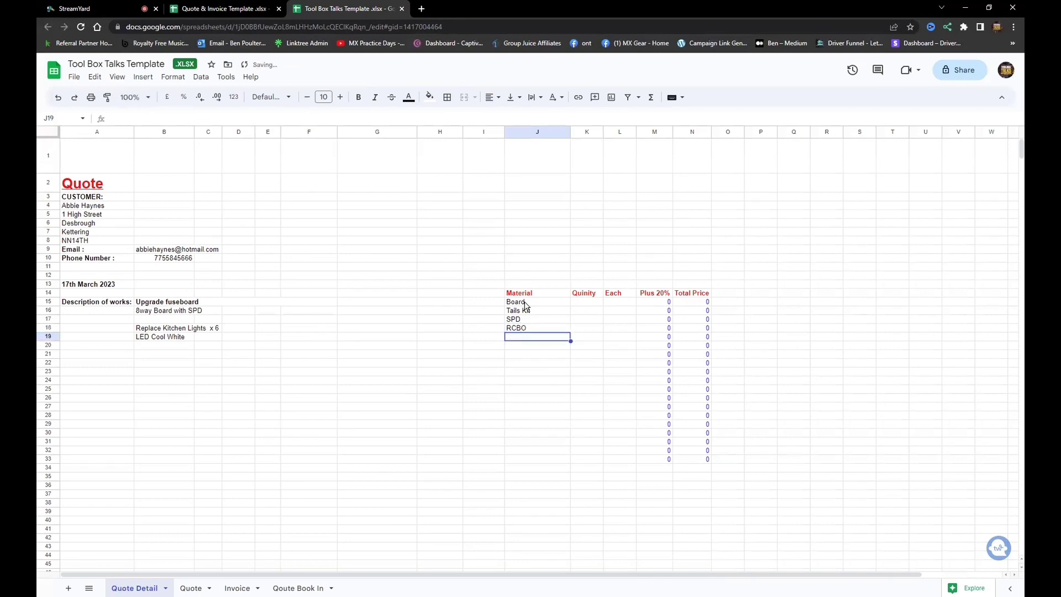
pyautogui.write('Lightd')
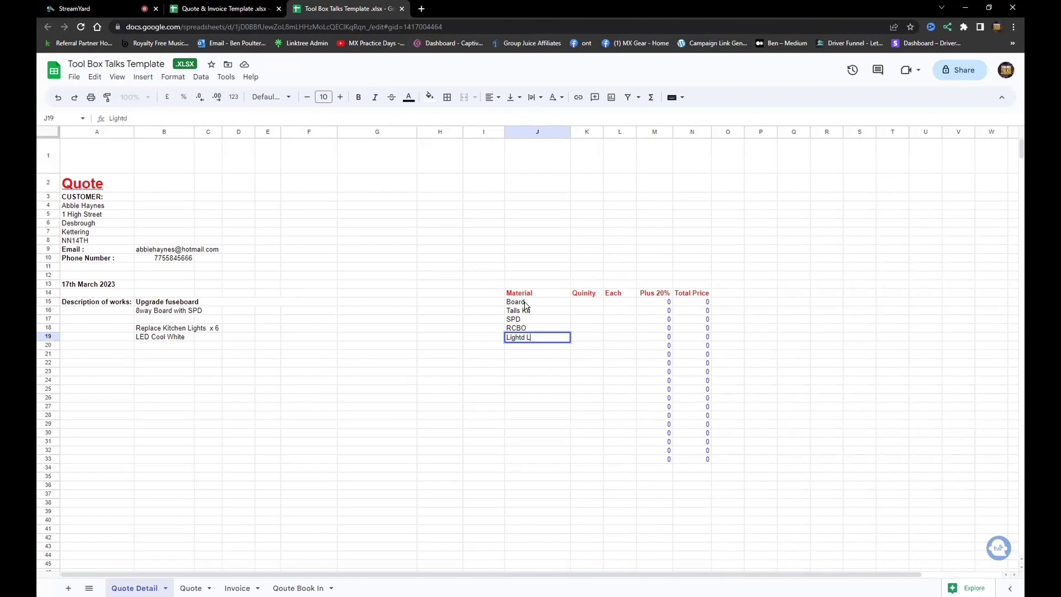
pyautogui.write(' L')
pyautogui.press('BackSpace')
pyautogui.press('BackSpace')
pyautogui.press('BackSpace')
pyautogui.write('s LEFD')
pyautogui.press('BackSpace')
pyautogui.press('BackSpace')
pyautogui.write('D')
pyautogui.press('Return')
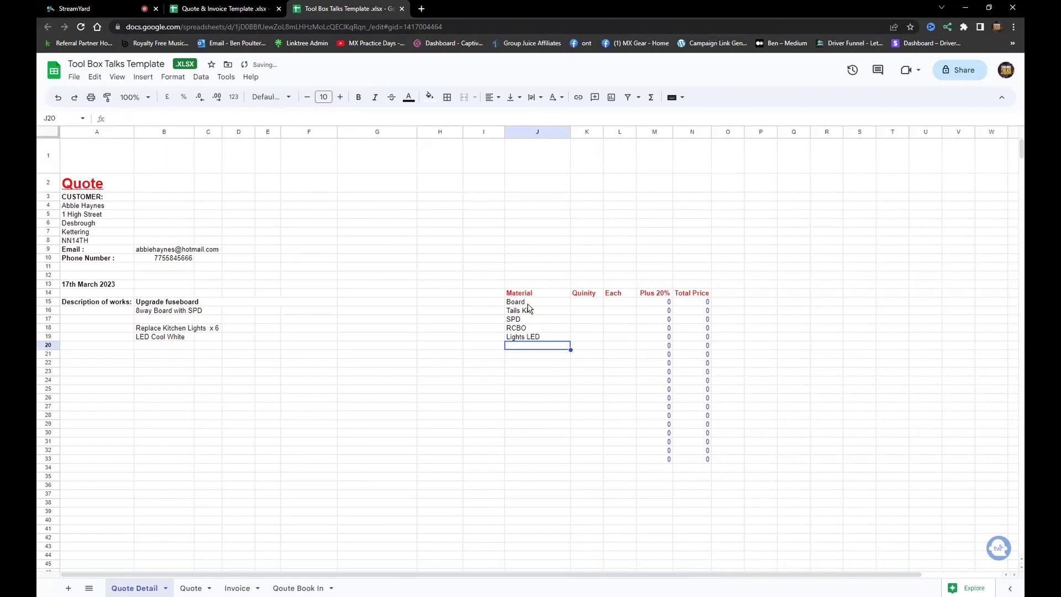
pyautogui.click(589, 304)
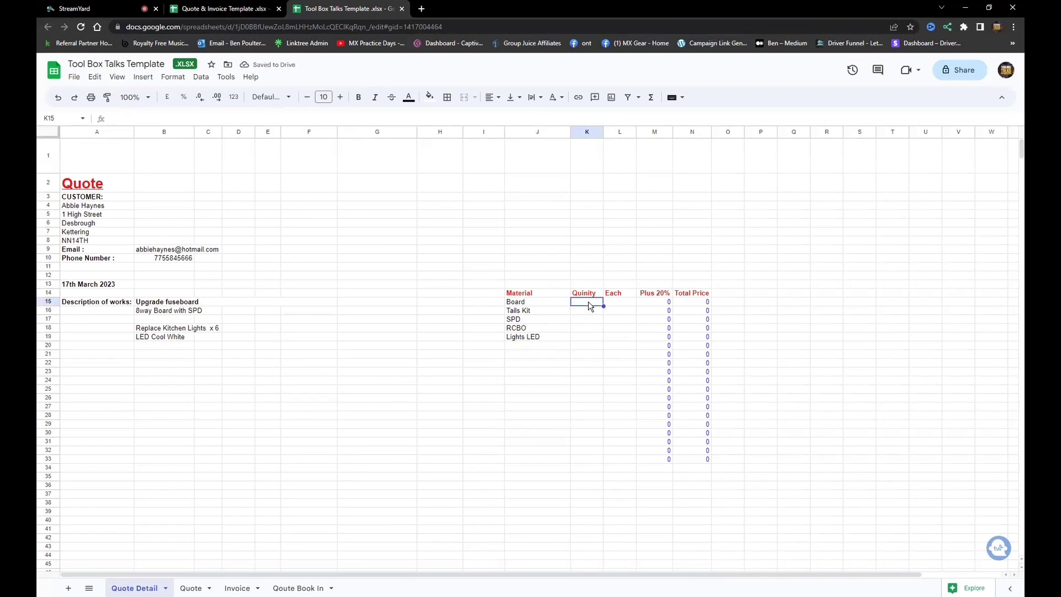
# Enter quantities 1, 1, 1, 8 and 6 for Board, Tails Kit, SPD, RCBO and Lights LED.
pyautogui.write('1')
pyautogui.click(593, 314)
pyautogui.write('1')
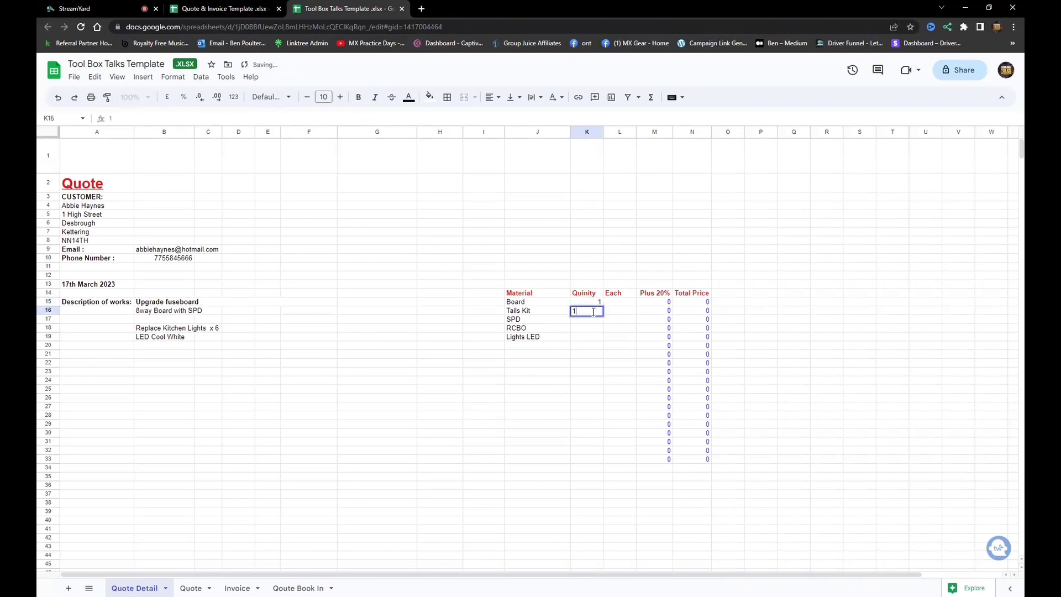
pyautogui.click(595, 323)
pyautogui.write('1')
pyautogui.click(592, 330)
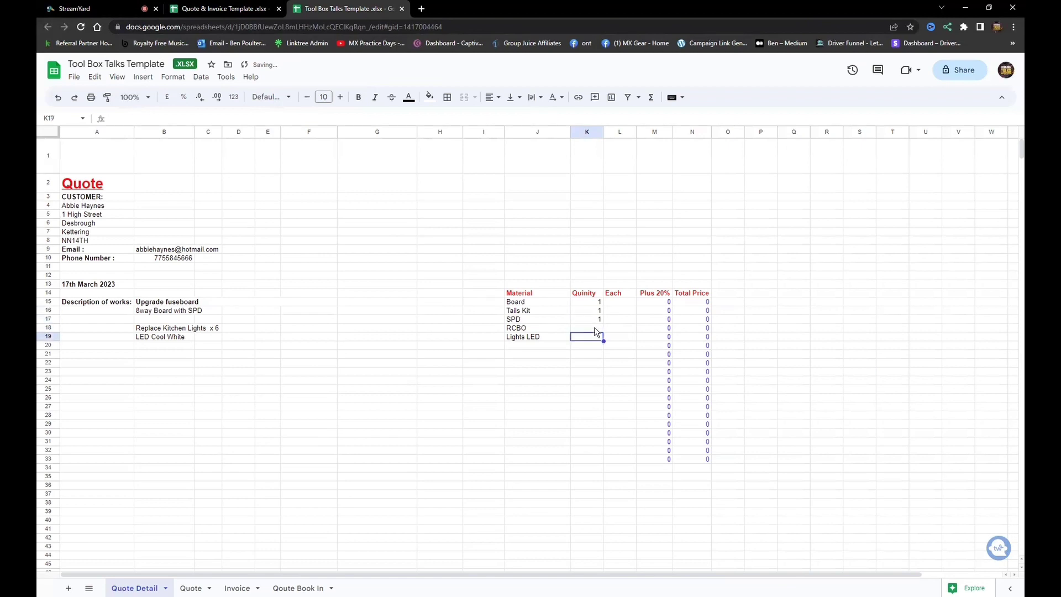
pyautogui.write('8')
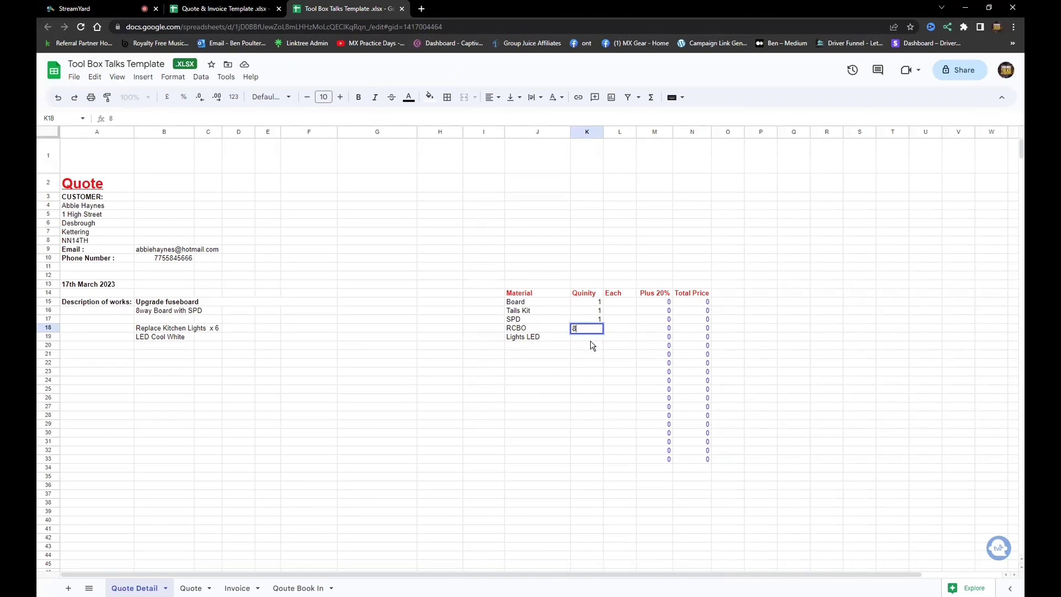
pyautogui.press('Return')
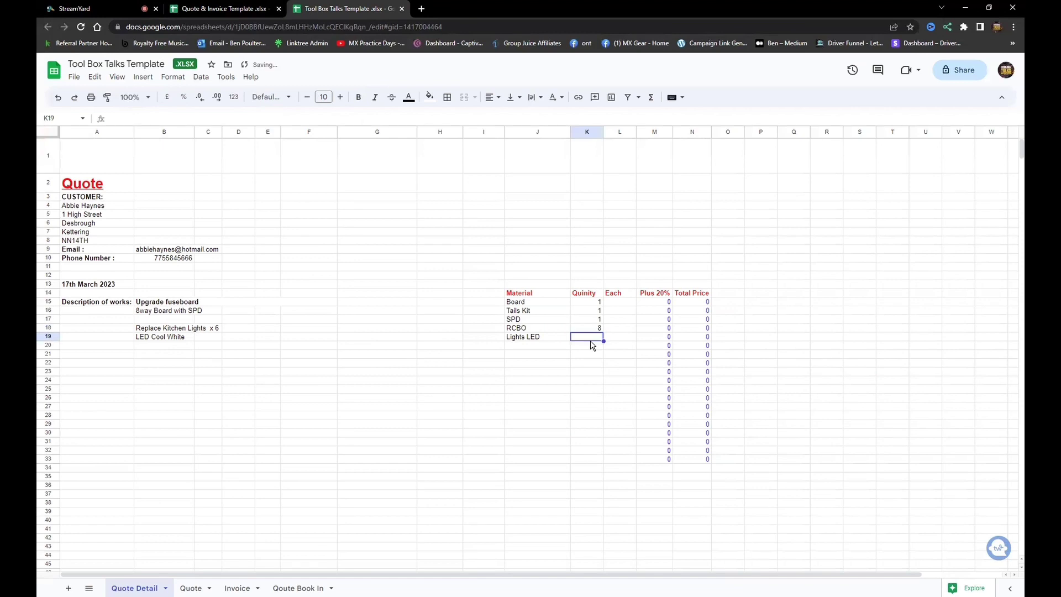
pyautogui.write('6')
pyautogui.click(634, 303)
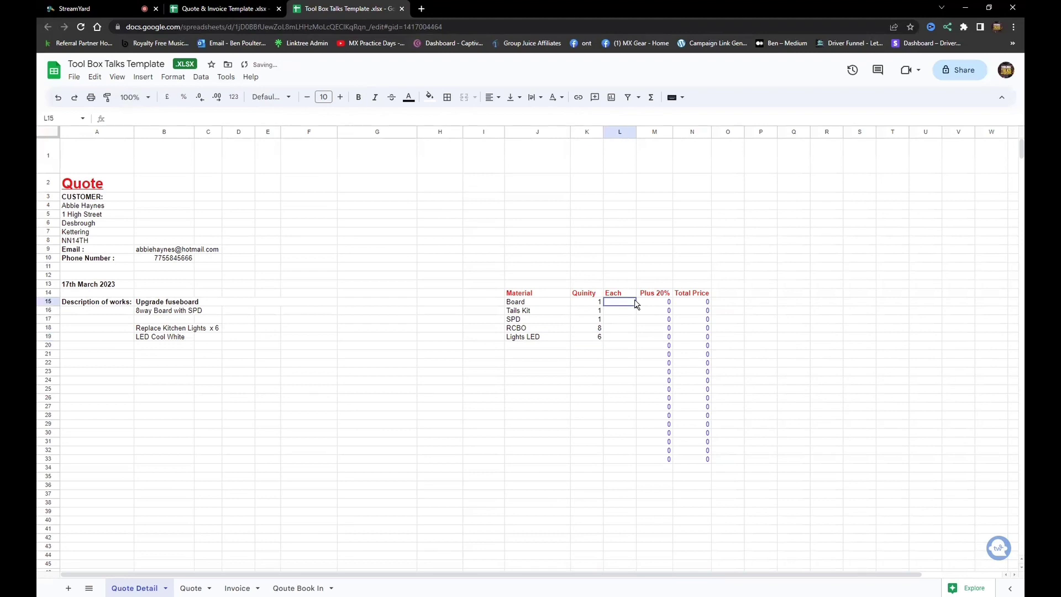
# Enter unit prices 35.63, 25.30, 45.32, 20.35 and 15.62 in L15 to L19.
pyautogui.write('35.63')
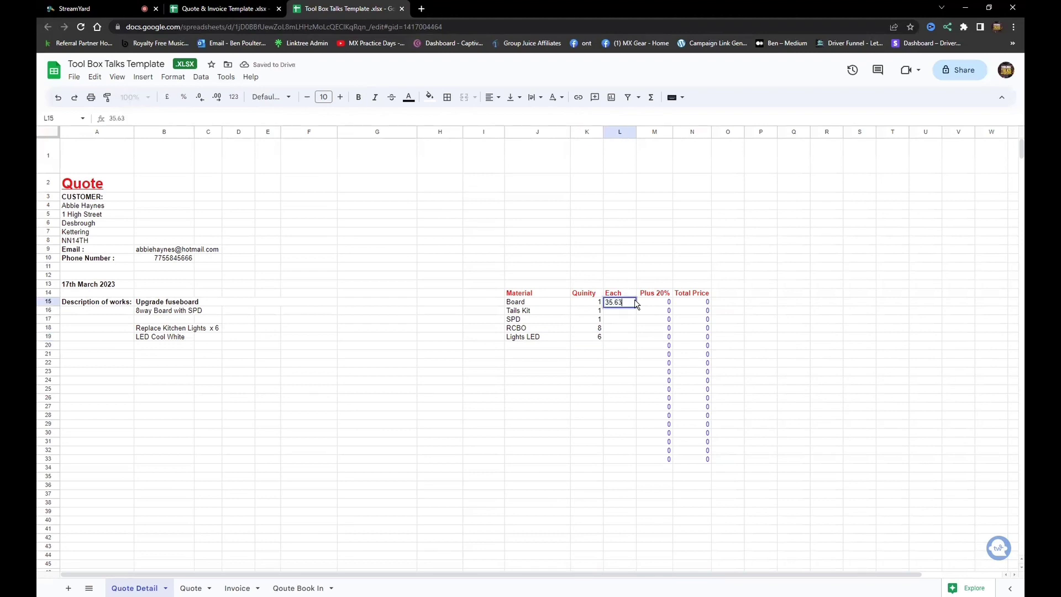
pyautogui.click(626, 316)
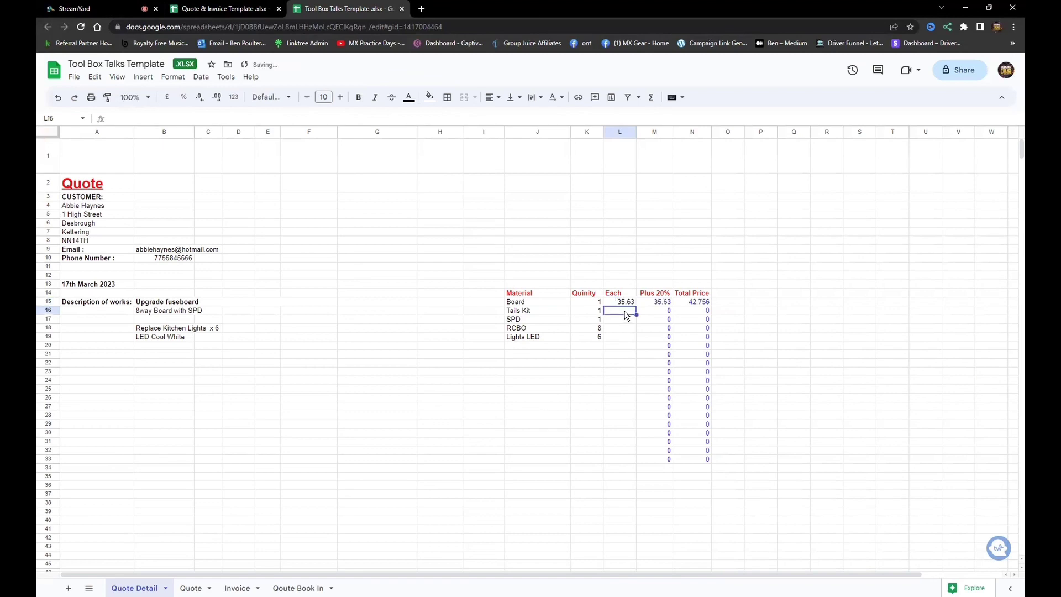
pyautogui.write('25.30')
pyautogui.click(620, 322)
pyautogui.write('45.3')
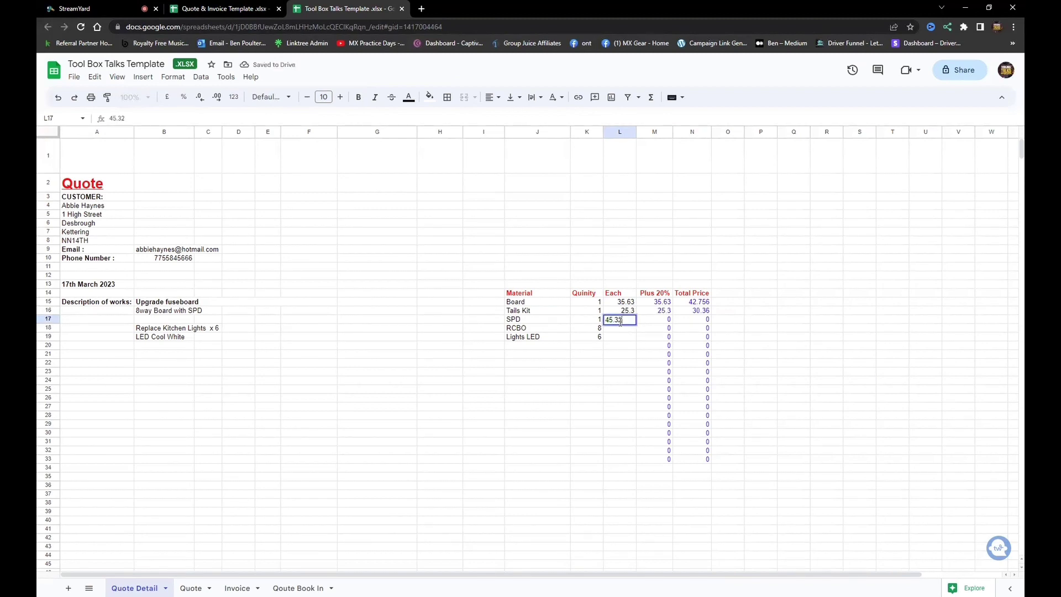
pyautogui.write('2')
pyautogui.click(614, 331)
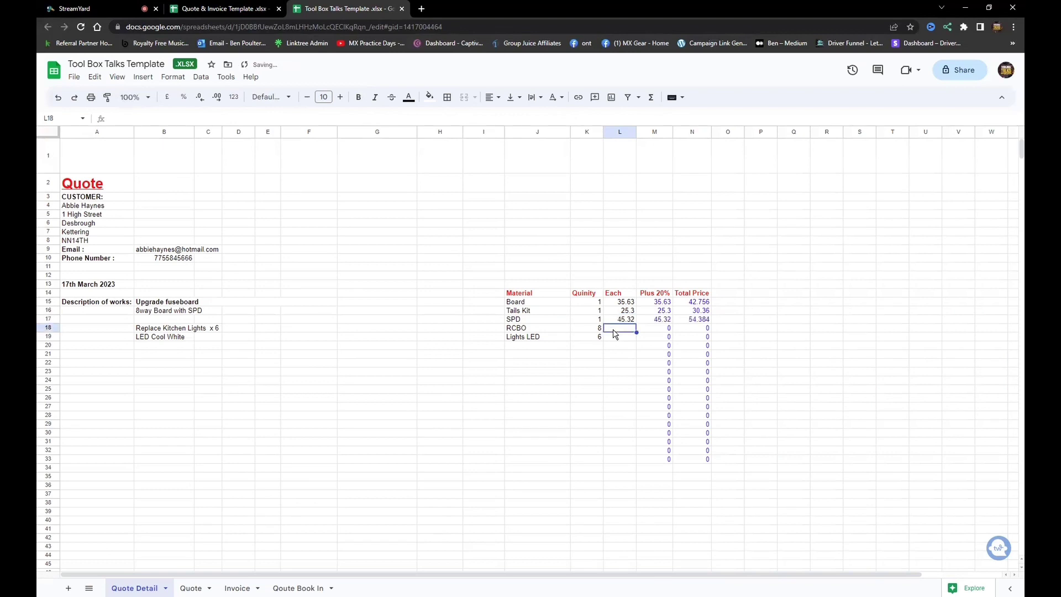
pyautogui.write('20.35')
pyautogui.click(612, 340)
pyautogui.write('15.62')
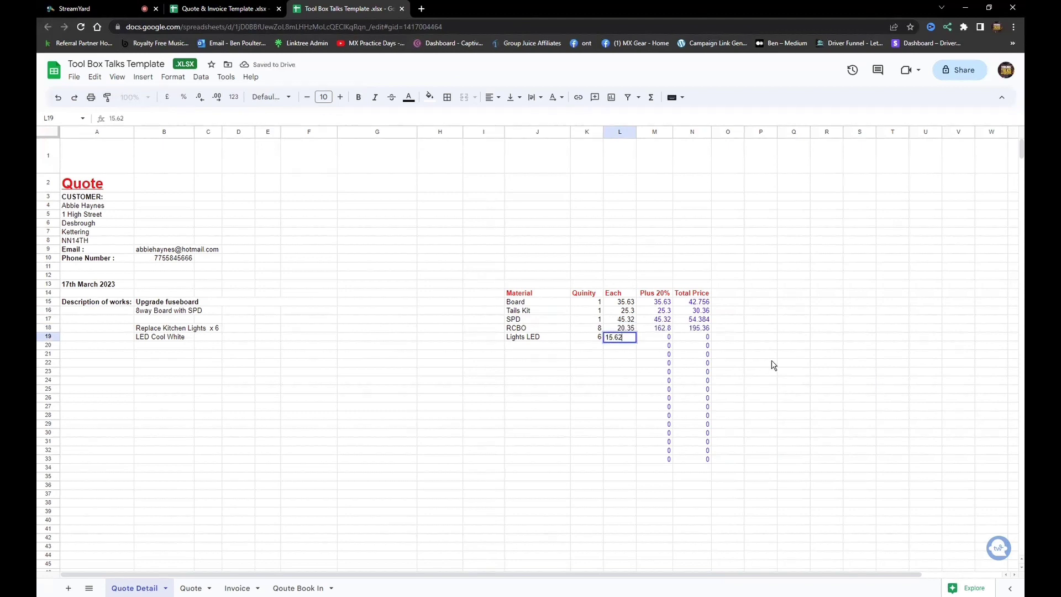
pyautogui.click(772, 362)
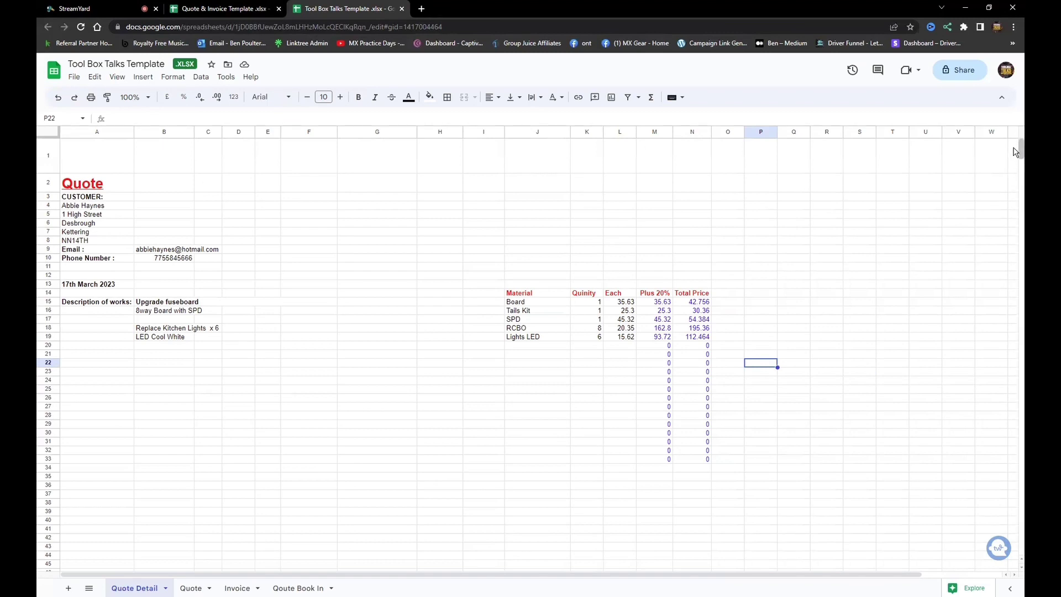
pyautogui.moveTo(1016, 151); pyautogui.dragTo(1015, 156)
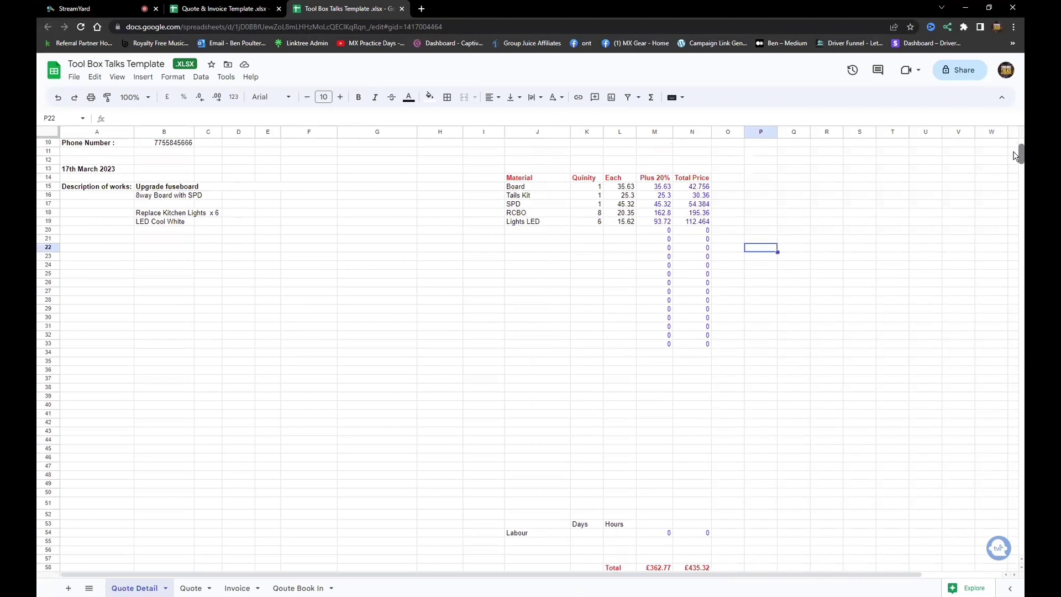
# Add a Sundries material in J20 with quantity 1 at 20 each.
pyautogui.click(544, 237)
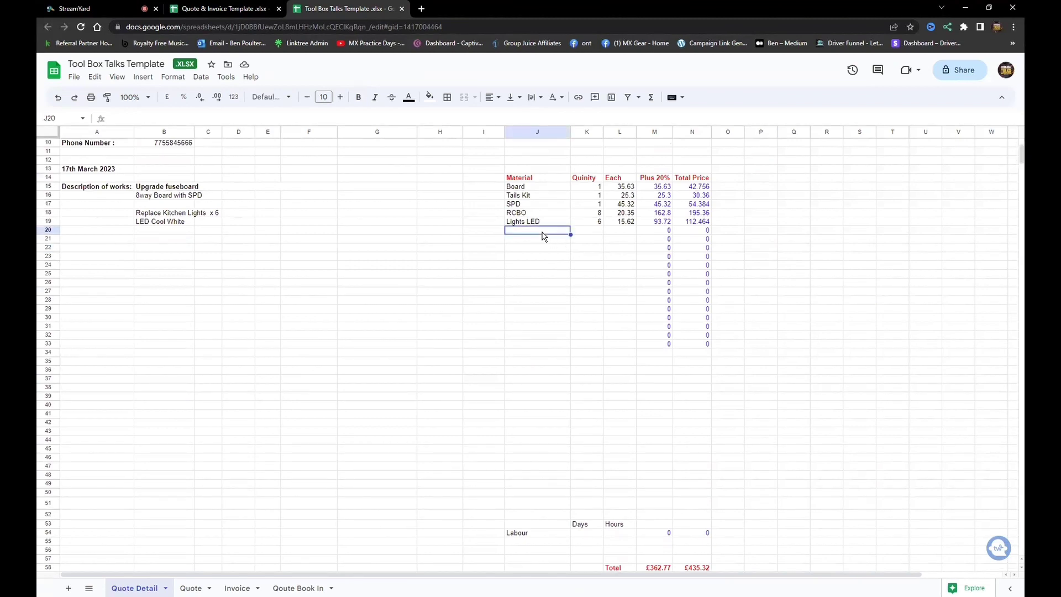
pyautogui.write('Sundries')
pyautogui.click(584, 228)
pyautogui.write('1')
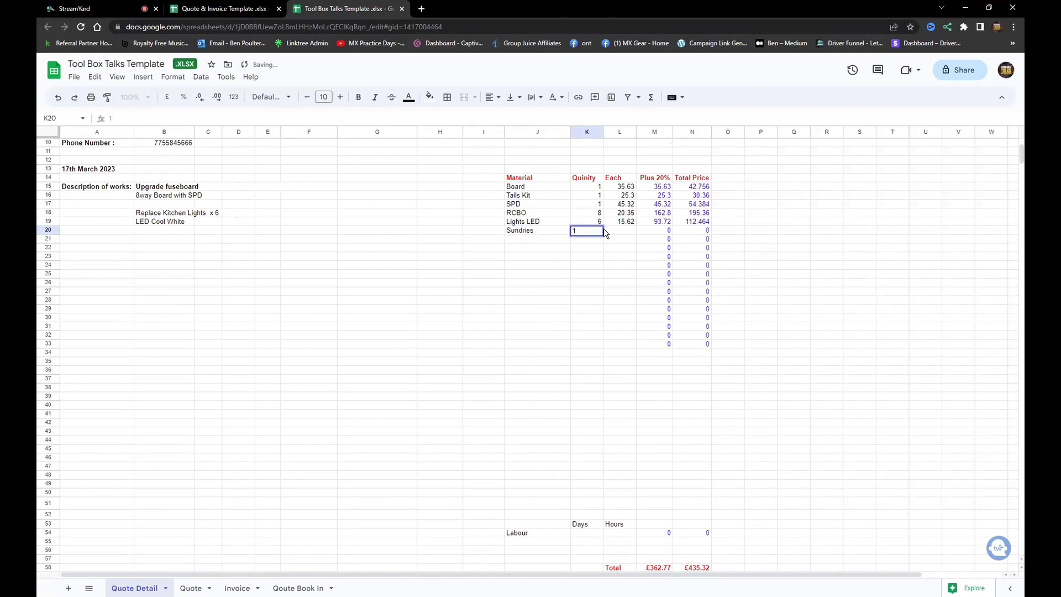
pyautogui.click(624, 233)
pyautogui.write('20')
pyautogui.click(756, 233)
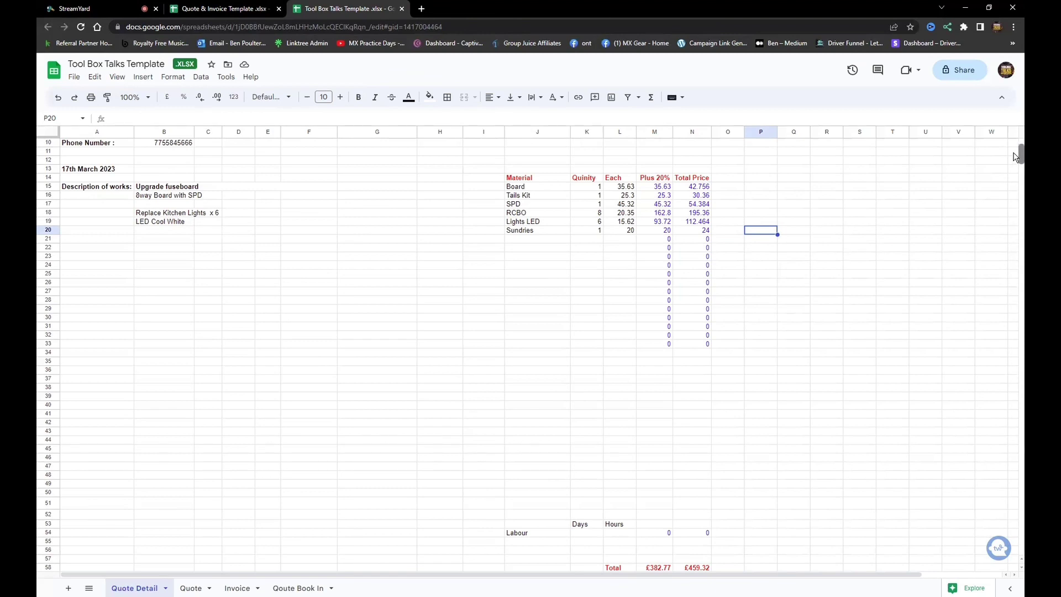
pyautogui.scroll(-3, 1015, 167)
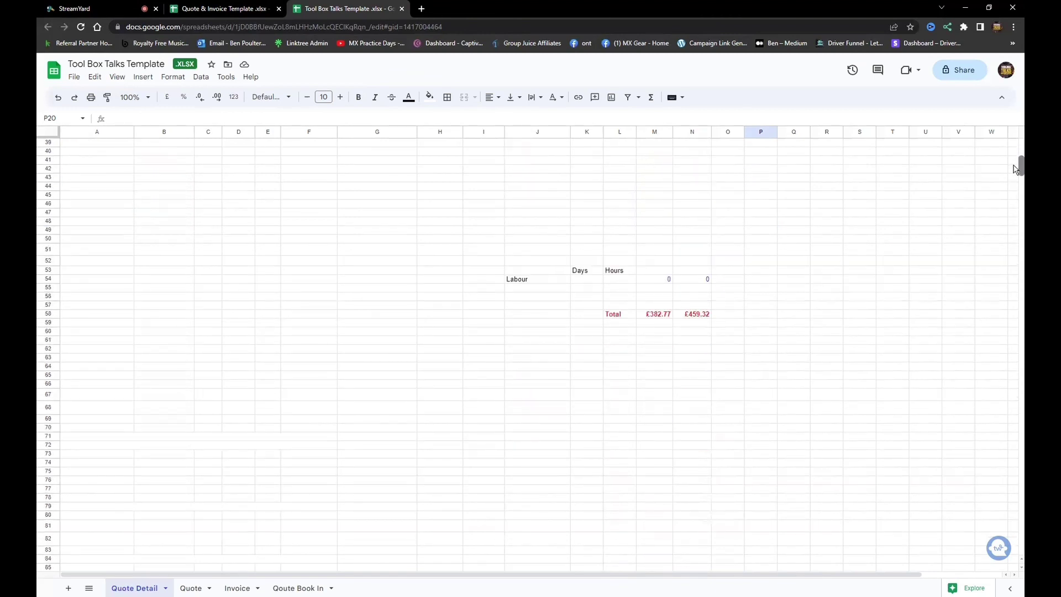
# Enter 1 day in K54 and 2 hours in L54 for Labour.
pyautogui.scroll(7, 1015, 161)
pyautogui.scroll(1, 1017, 161)
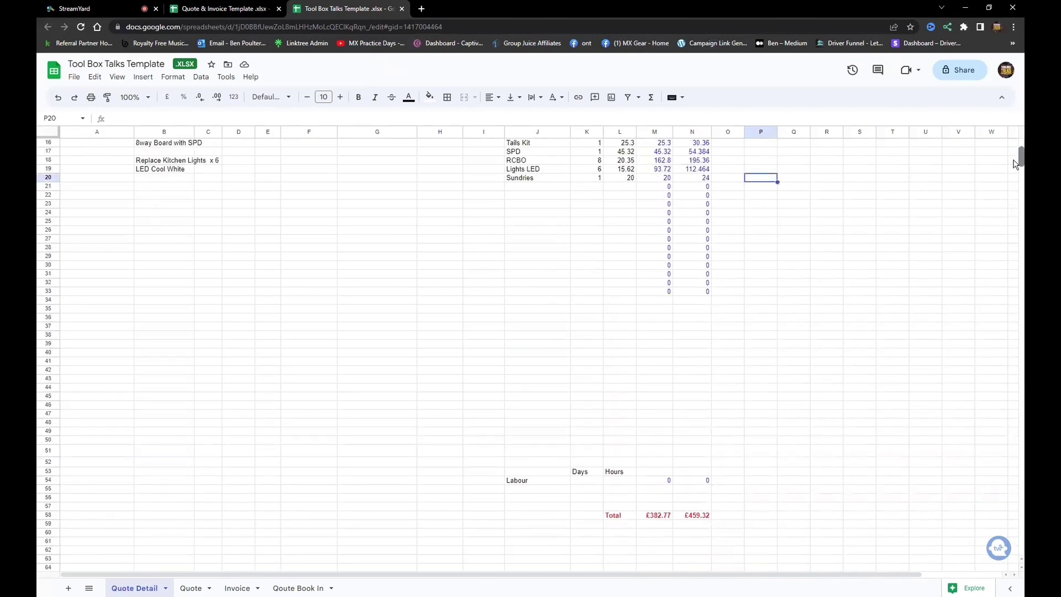
pyautogui.scroll(-5, 1019, 161)
pyautogui.click(589, 273)
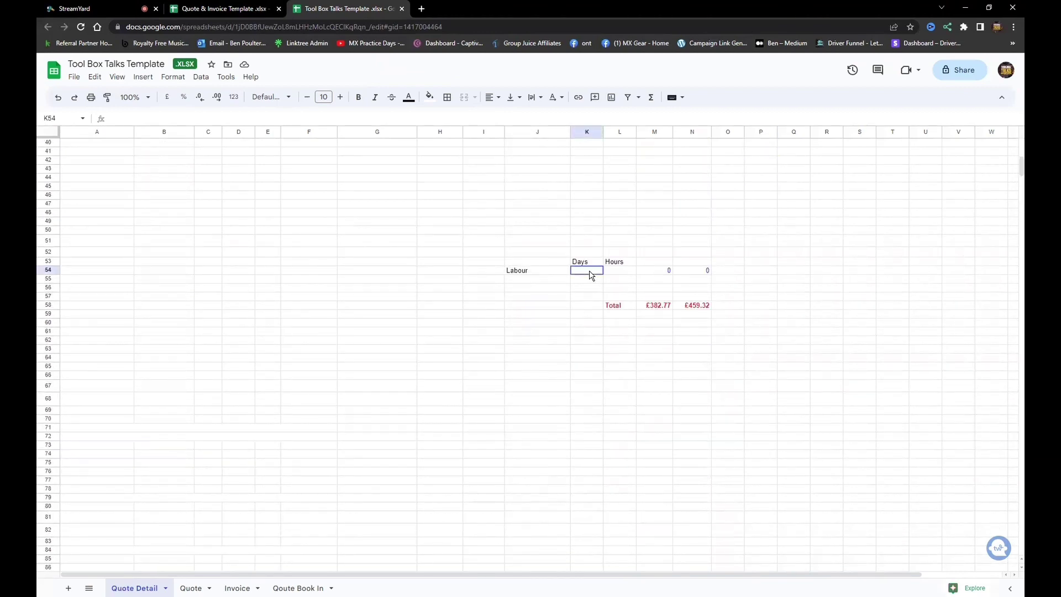
pyautogui.write('1')
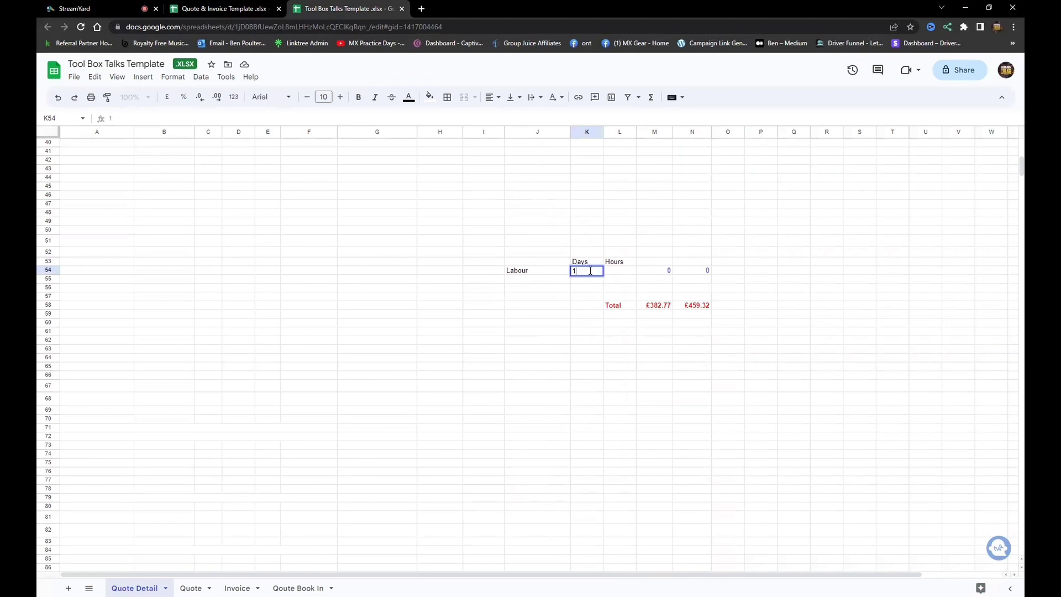
pyautogui.click(620, 273)
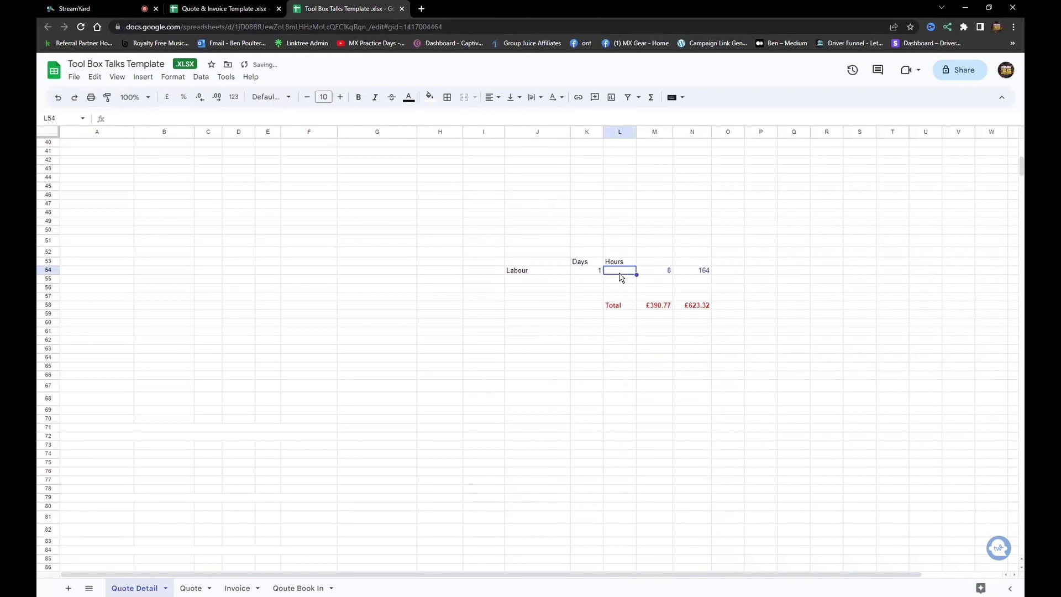
pyautogui.write('2')
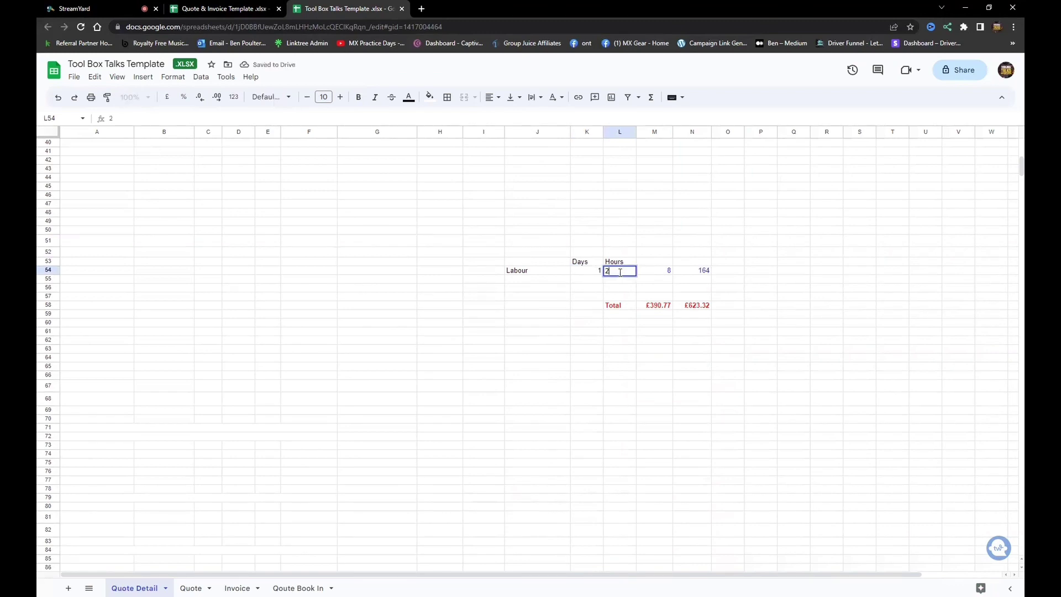
pyautogui.click(773, 232)
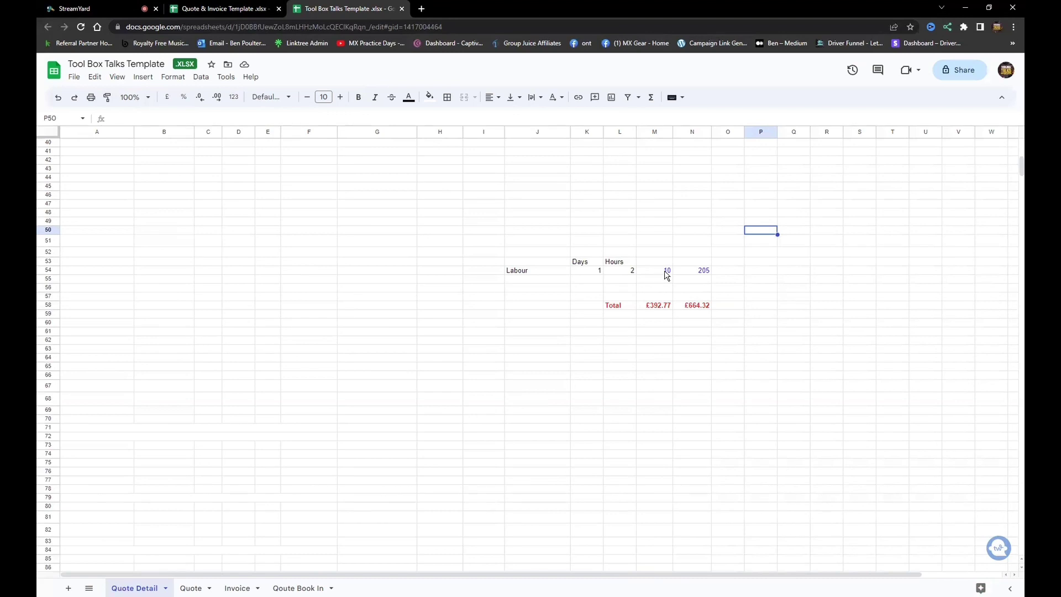
# Change the labour total formula in N54 to =SUM(M54*37.5).
pyautogui.click(694, 275)
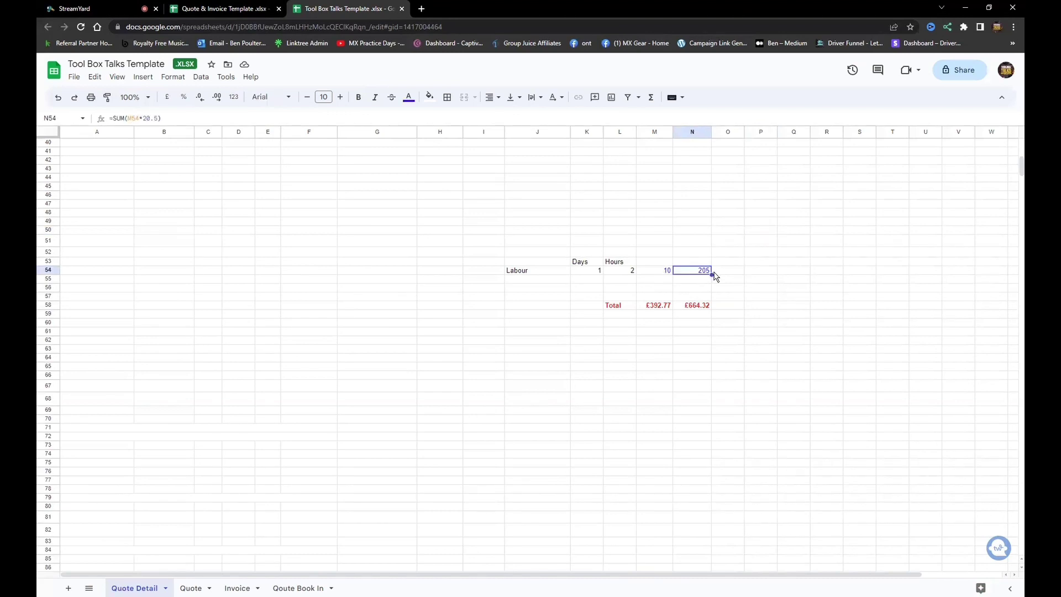
pyautogui.click(160, 118)
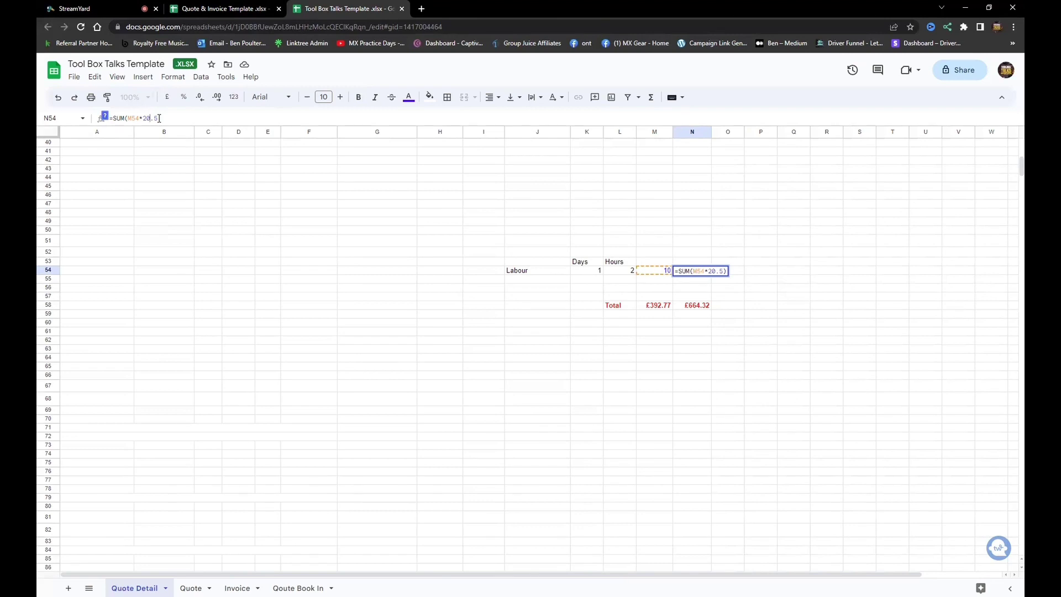
pyautogui.write('37')
pyautogui.press('BackSpace')
pyautogui.press('BackSpace')
pyautogui.press('BackSpace')
pyautogui.press('BackSpace')
pyautogui.write('37')
pyautogui.click(450, 263)
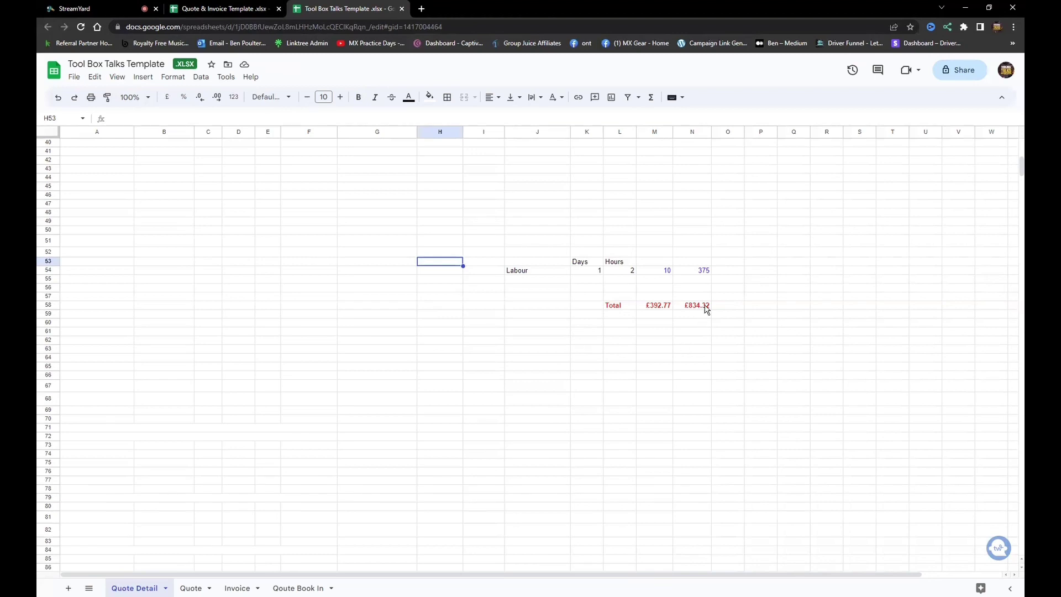
pyautogui.moveTo(1021, 166); pyautogui.dragTo(1020, 150)
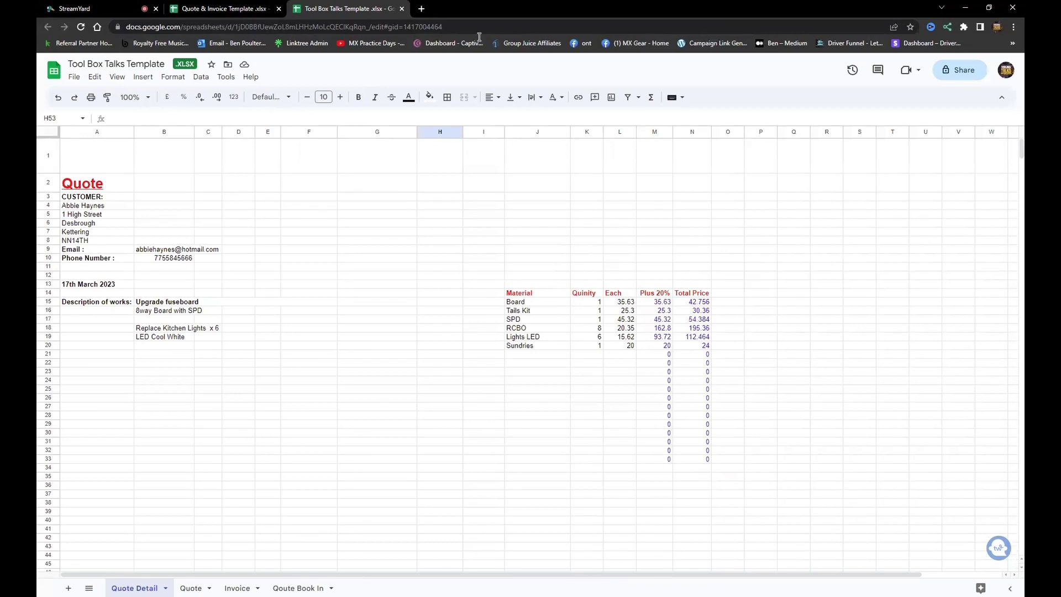
# Make a copy of the spreadsheet named after the customer.
pyautogui.click(73, 78)
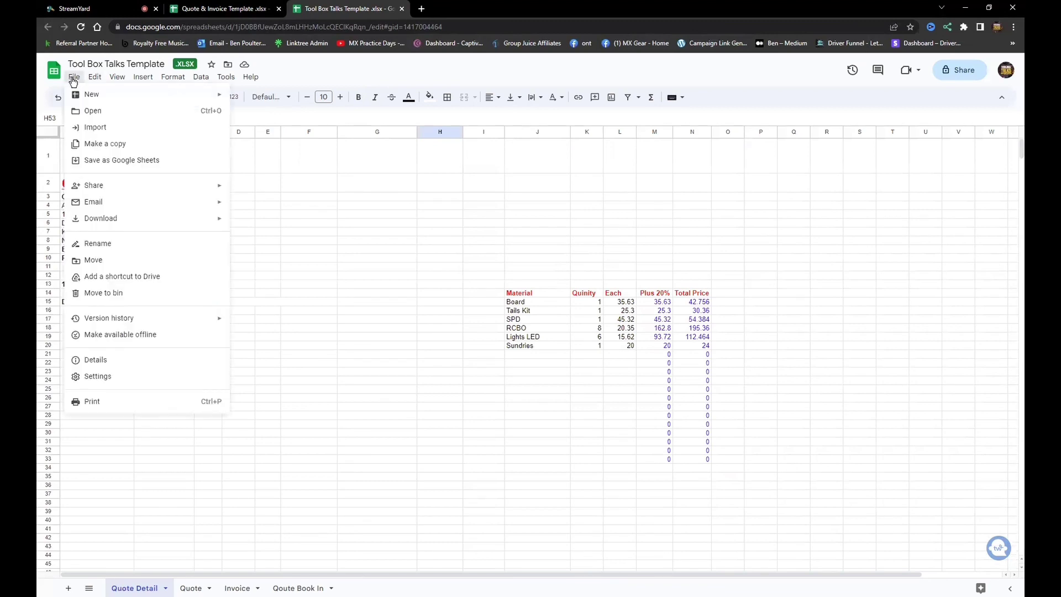
pyautogui.click(114, 145)
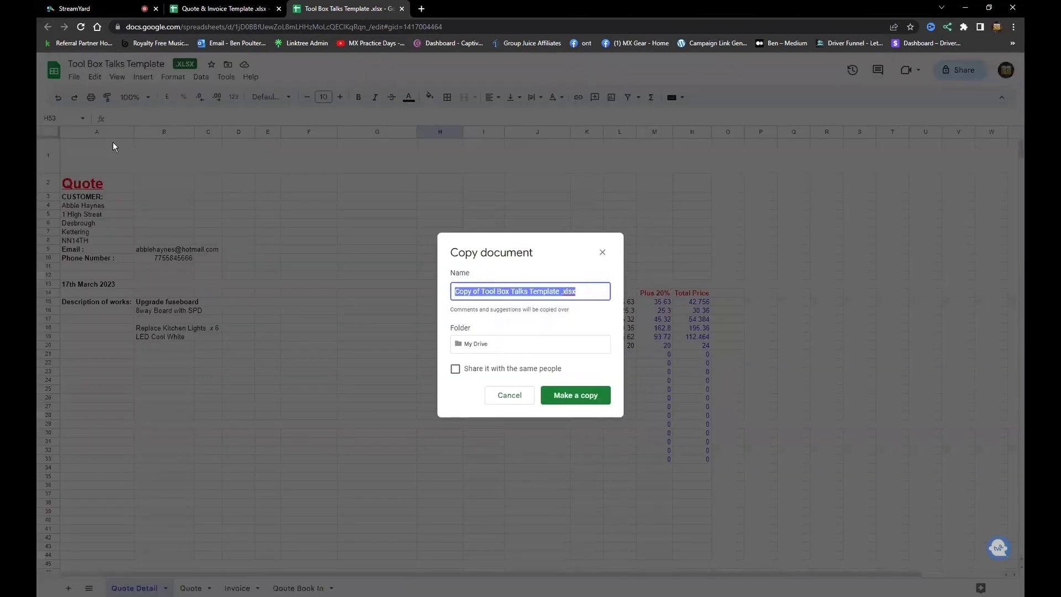
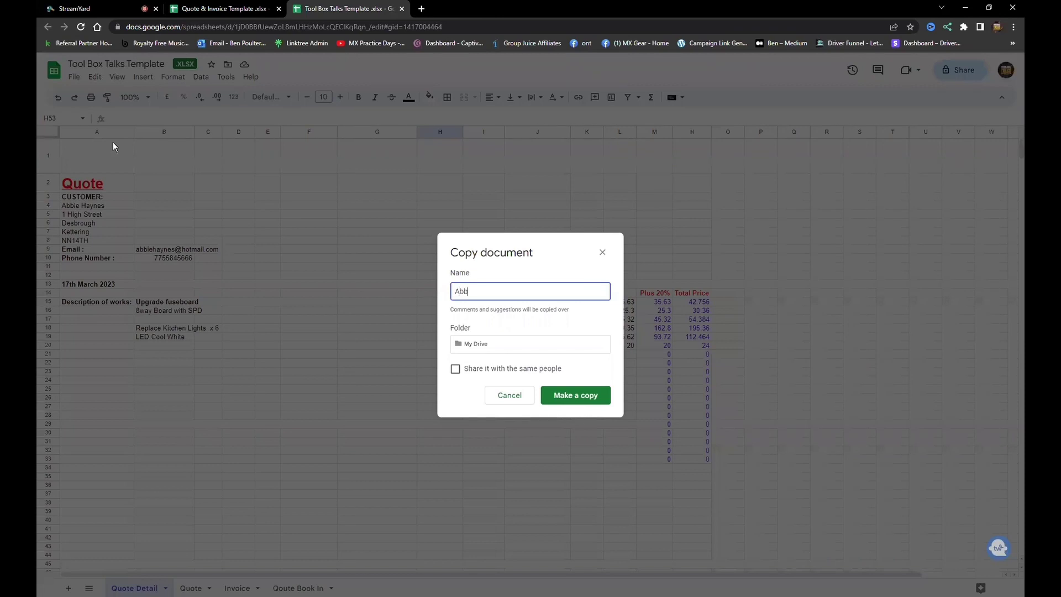
pyautogui.press('Return')
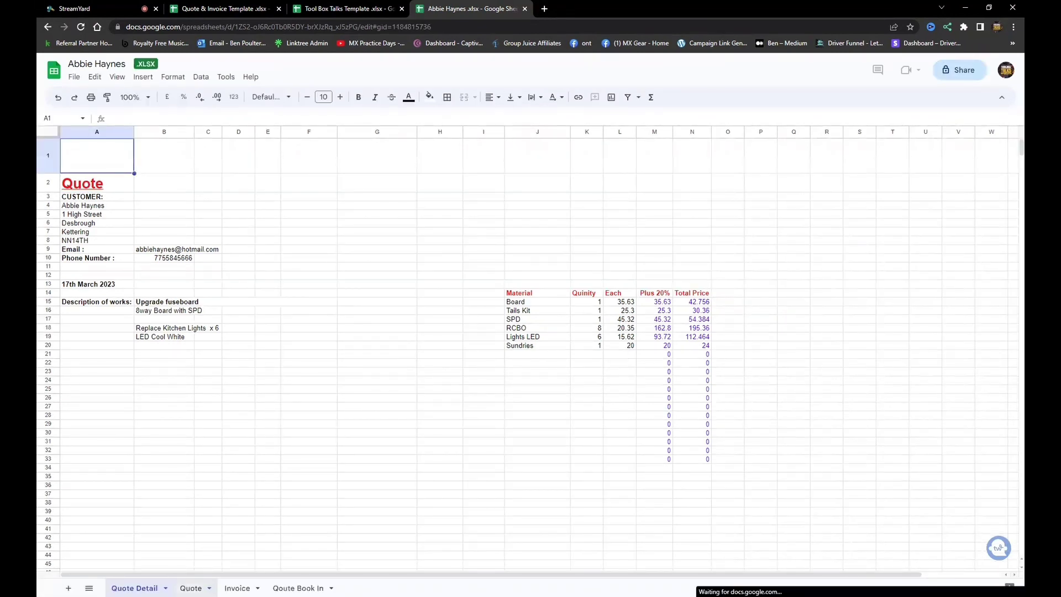
# On the Quote sheet, select the YOUR LOG HERE cell B1 and insert the logo image.
pyautogui.click(191, 588)
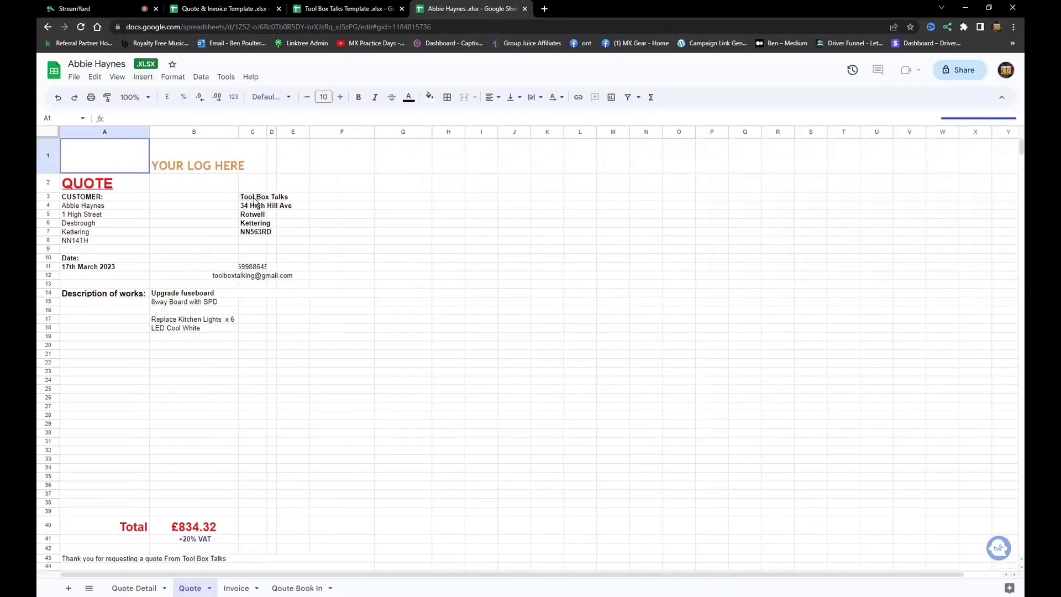
pyautogui.click(254, 269)
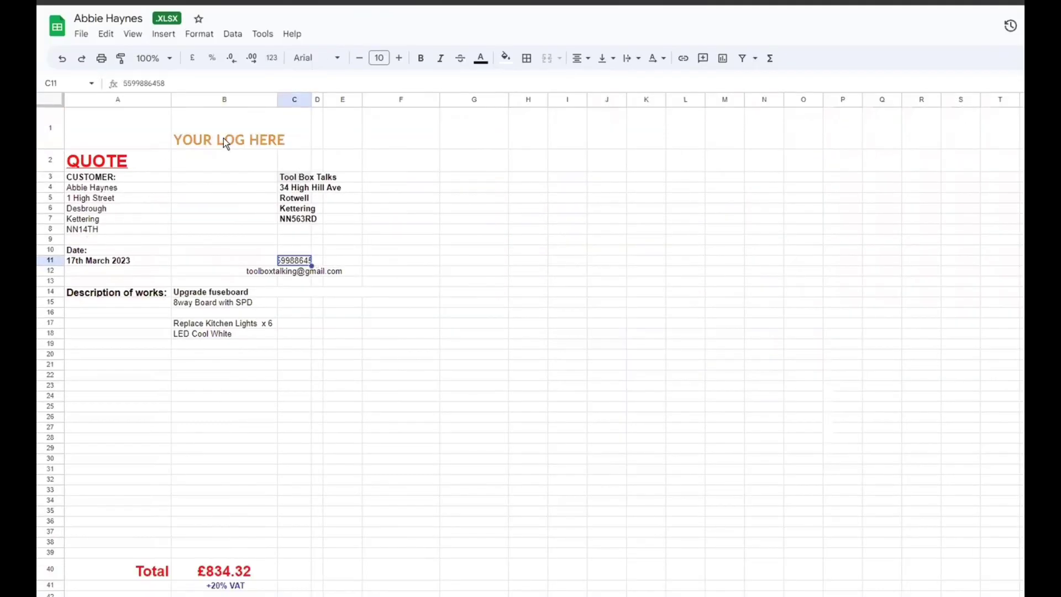
pyautogui.click(193, 164)
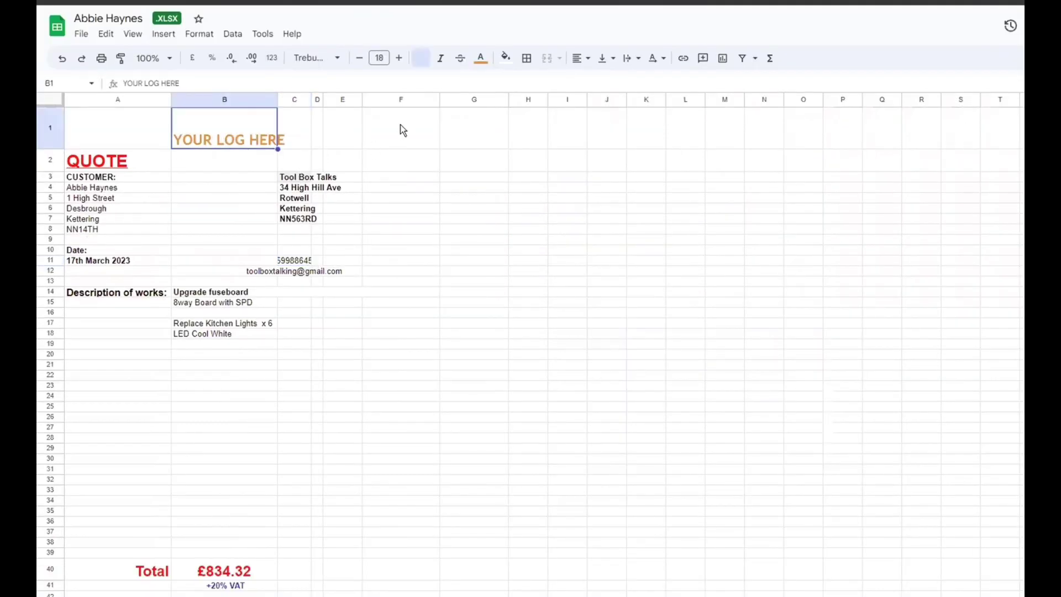
pyautogui.click(169, 34)
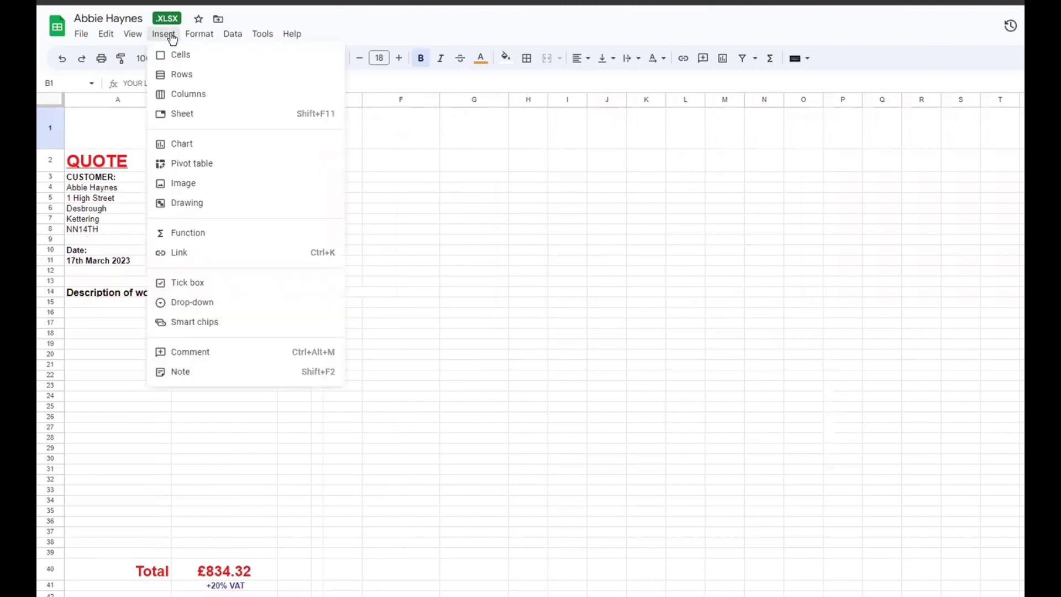
pyautogui.click(448, 144)
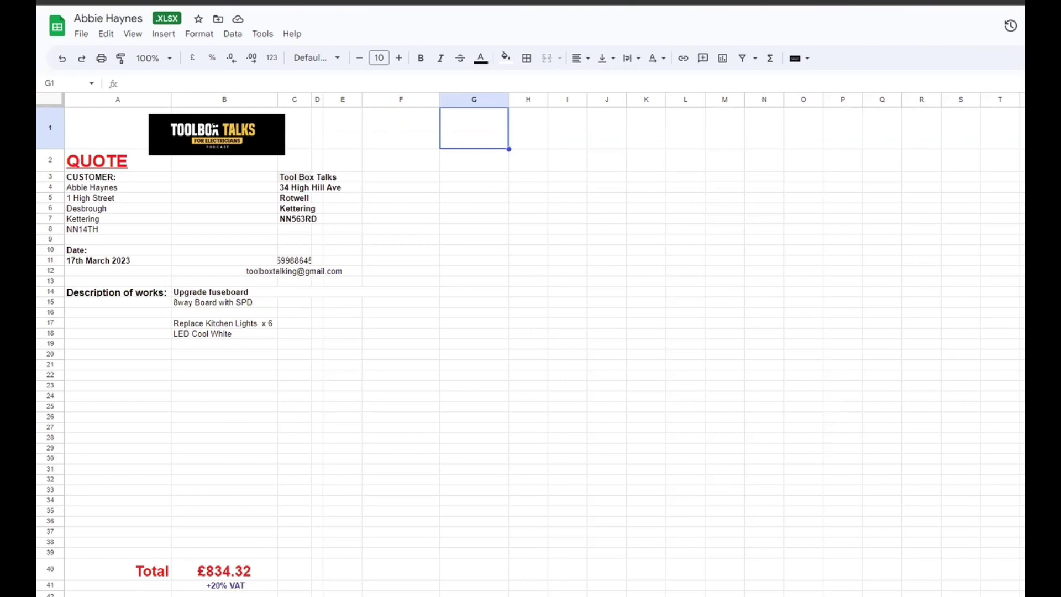
pyautogui.scroll(-5, 818, 221)
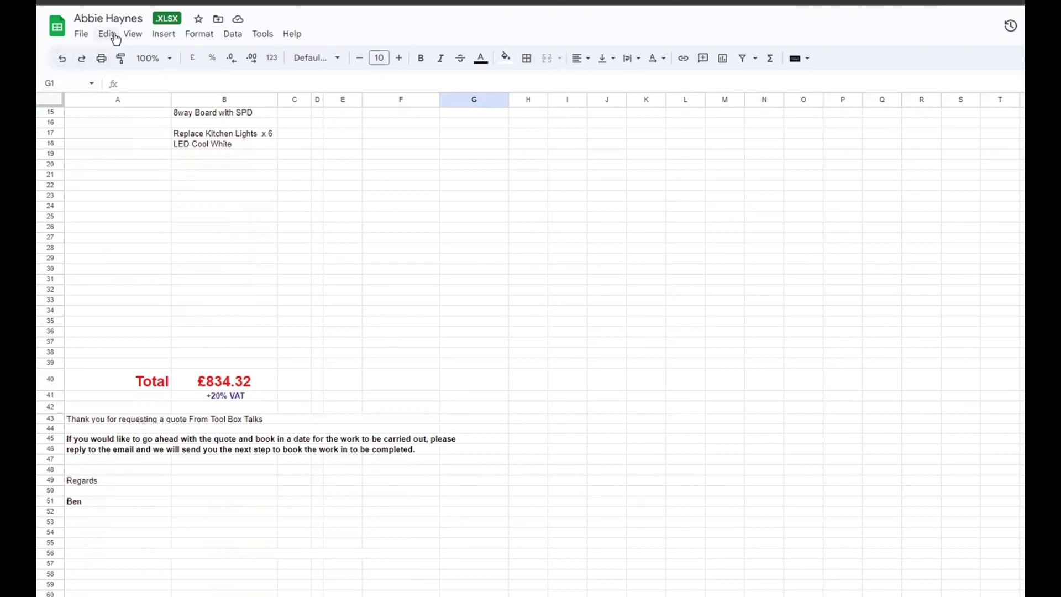
# Download the quote sheet as a PDF (.pdf).
pyautogui.click(82, 35)
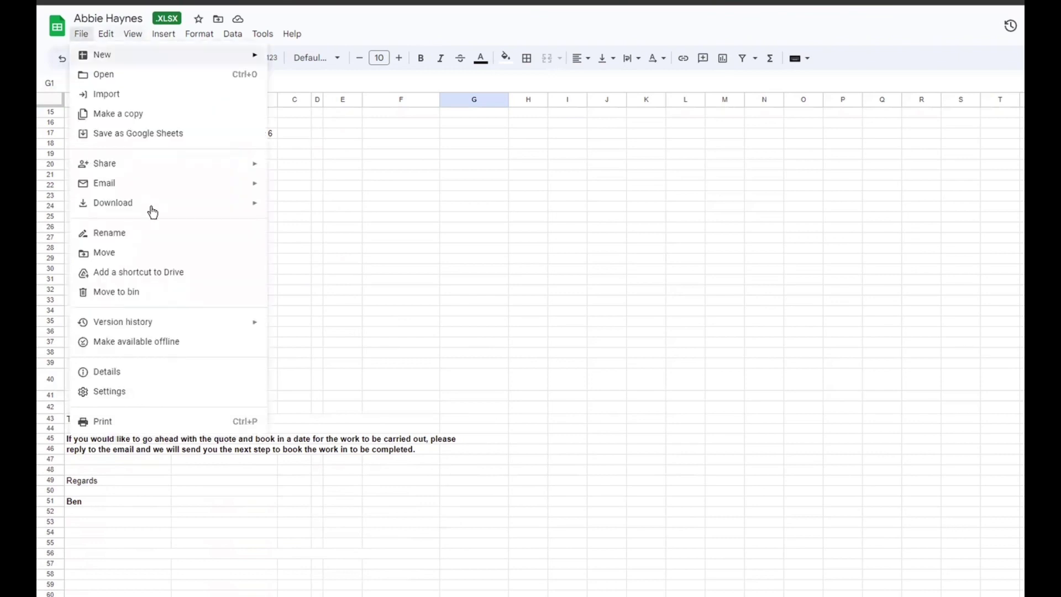
pyautogui.moveTo(137, 207)
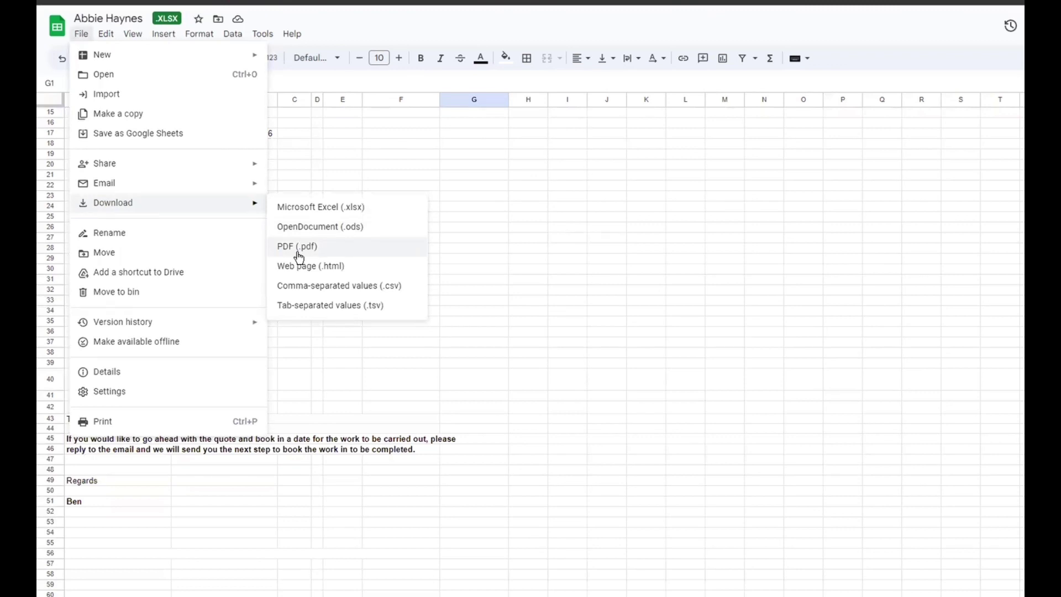
pyautogui.click(526, 229)
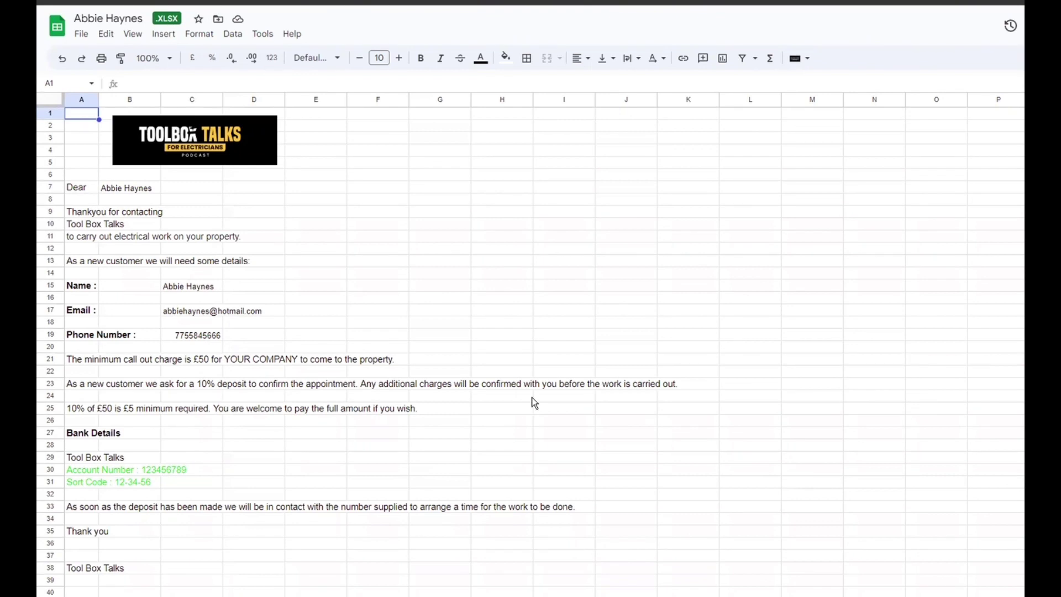
# Download the customer letter sheet as a PDF (.pdf).
pyautogui.click(84, 35)
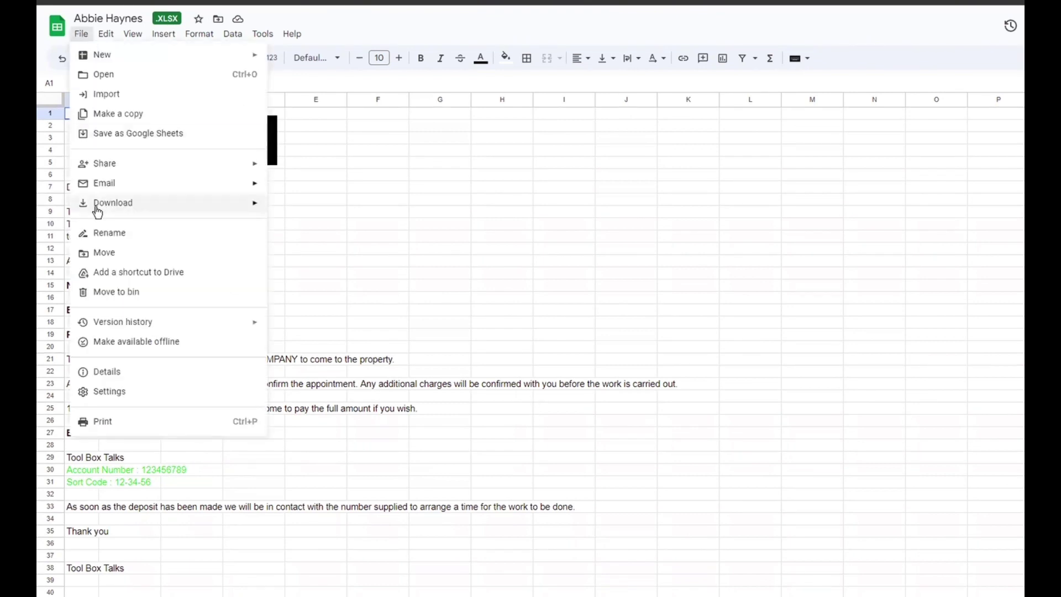
pyautogui.moveTo(99, 204)
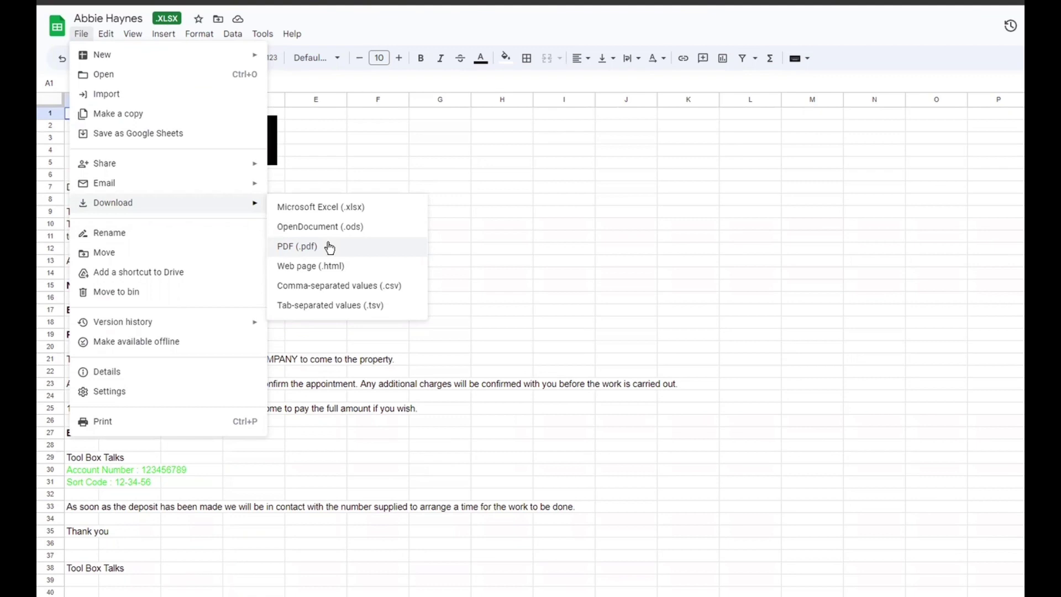
pyautogui.click(585, 209)
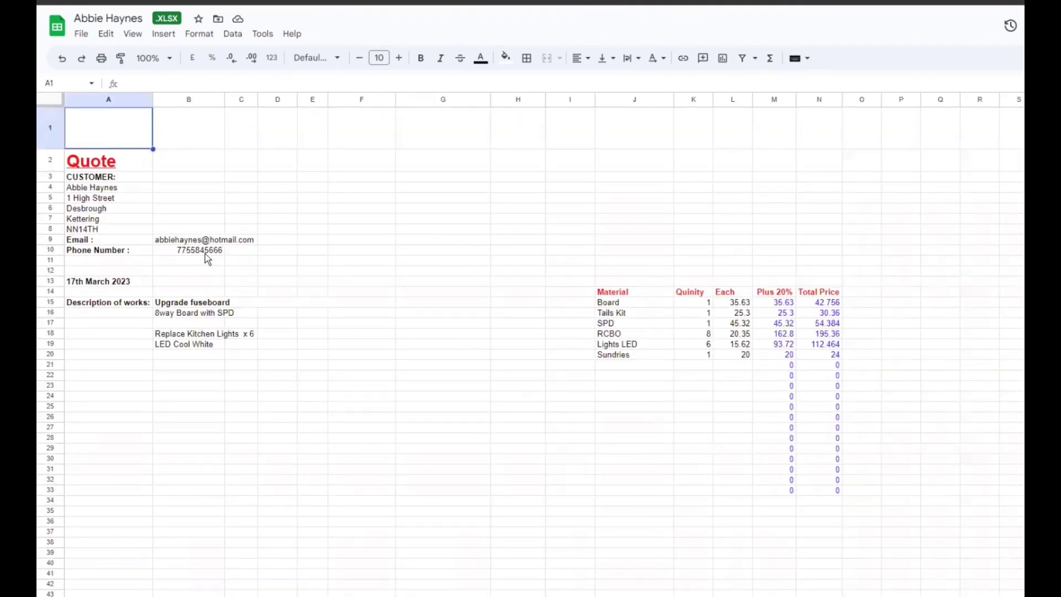
# Update the customer's name in A4 to their full name including the middle name.
pyautogui.click(100, 191)
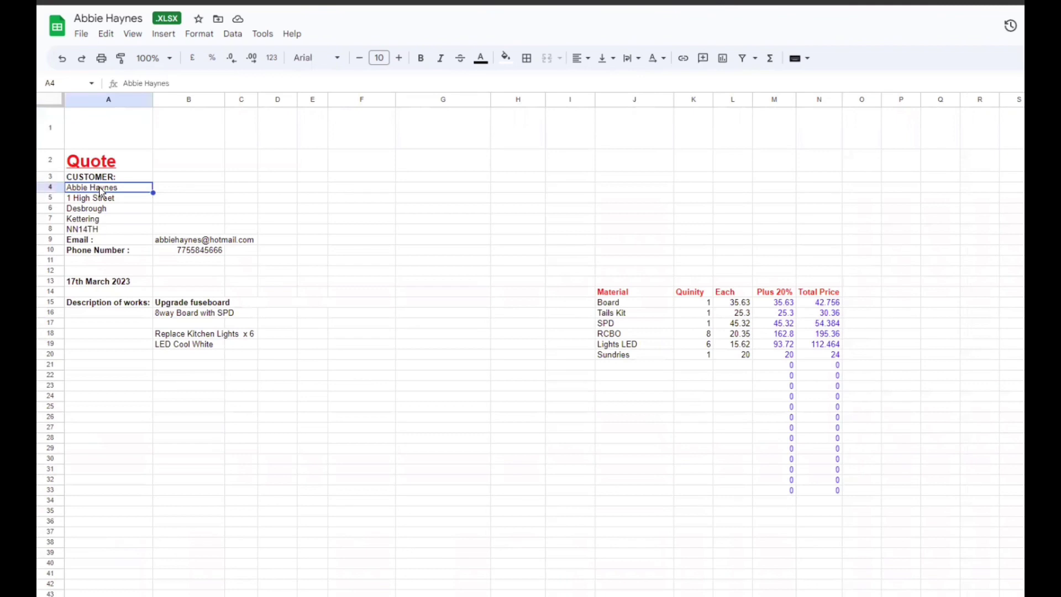
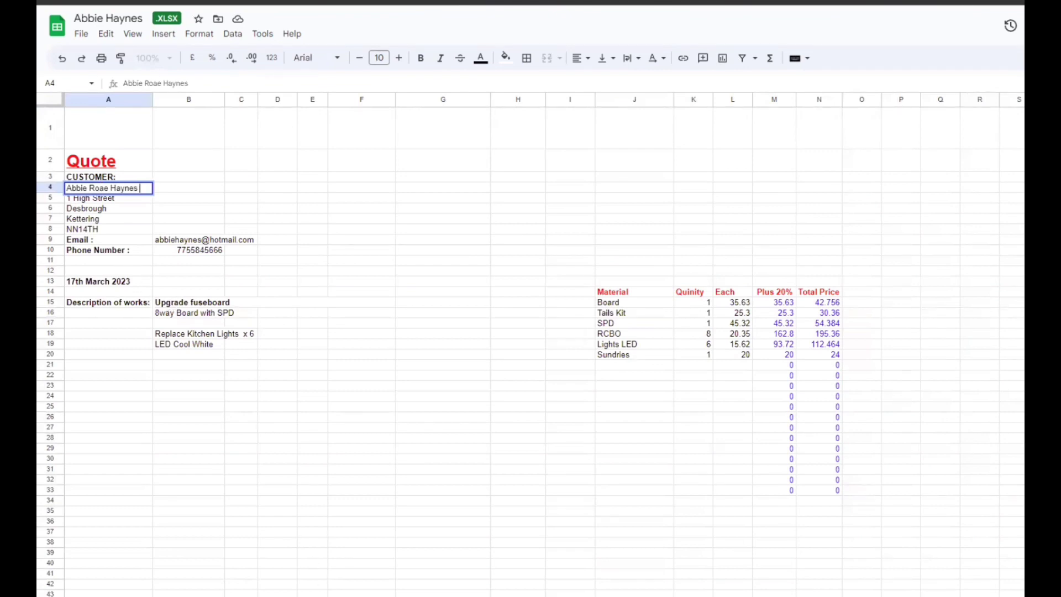
pyautogui.click(329, 587)
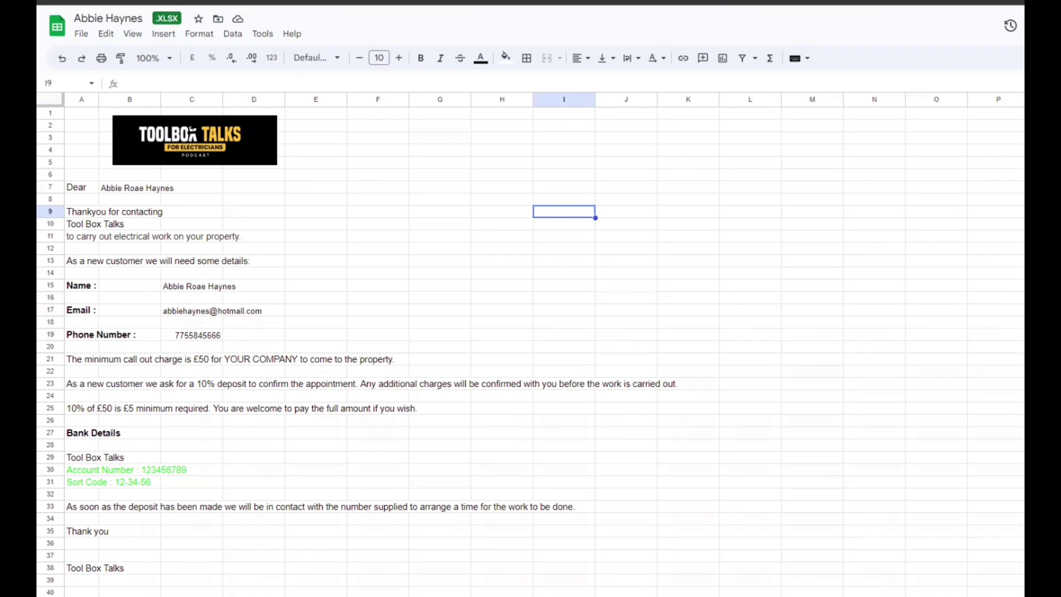
# Switch to the Invoice sheet showing the updated customer details and £834.32 net total.
pyautogui.hotkey('ctrl', 'pagedown')
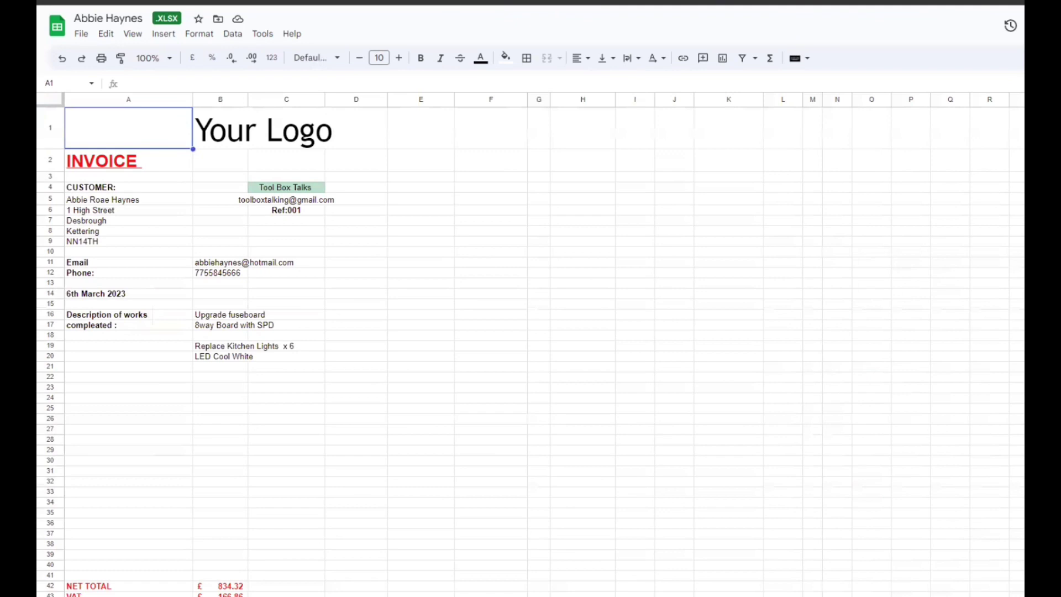
pyautogui.scroll(-10, 314, 335)
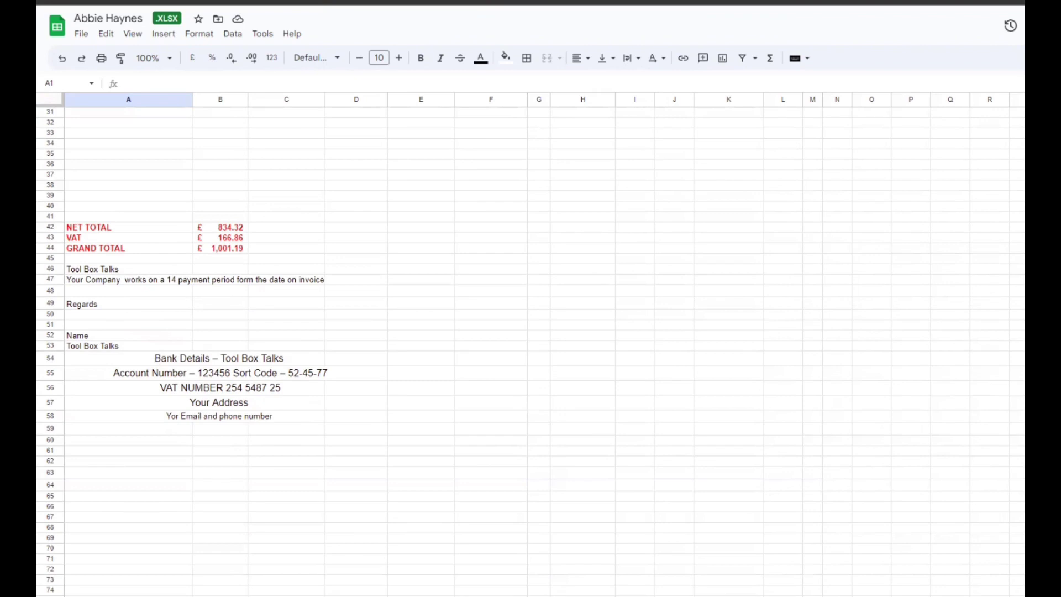
pyautogui.scroll(10, 531, 342)
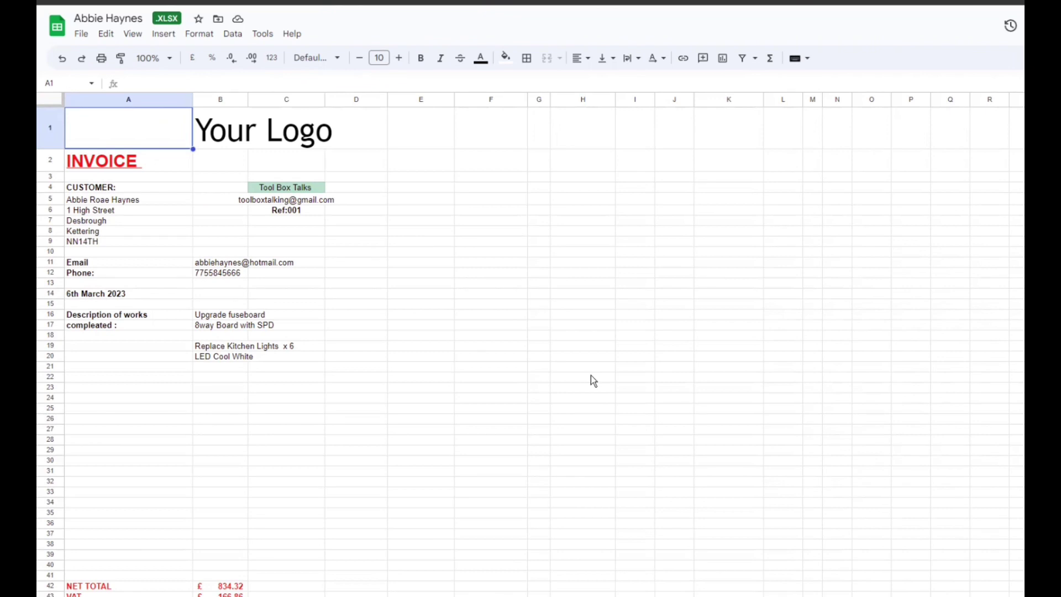
# Insert the Toolbox Talks logo as an image over the cells at B1.
pyautogui.click(233, 138)
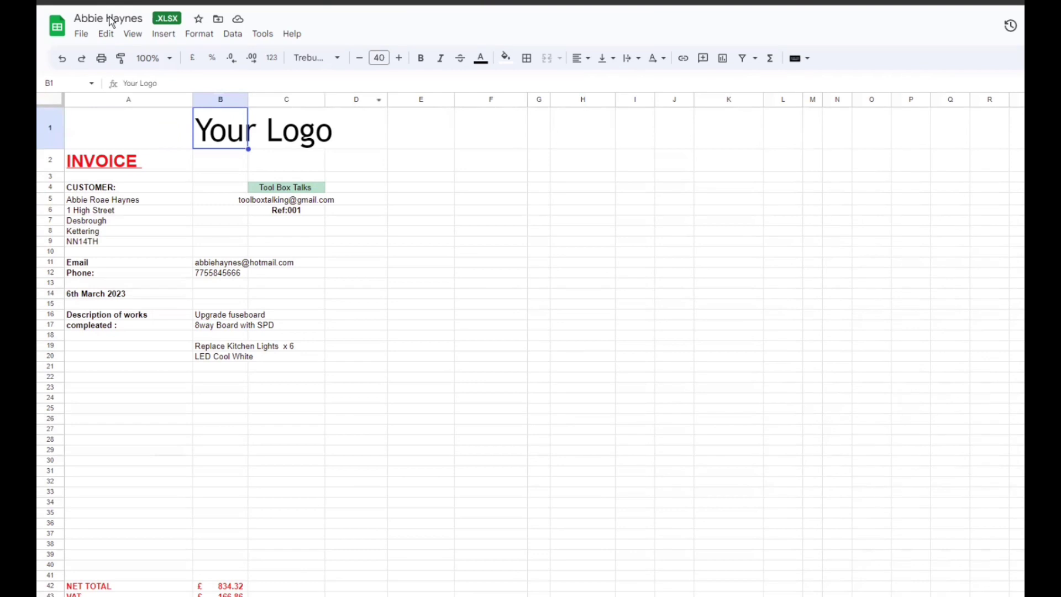
pyautogui.click(164, 34)
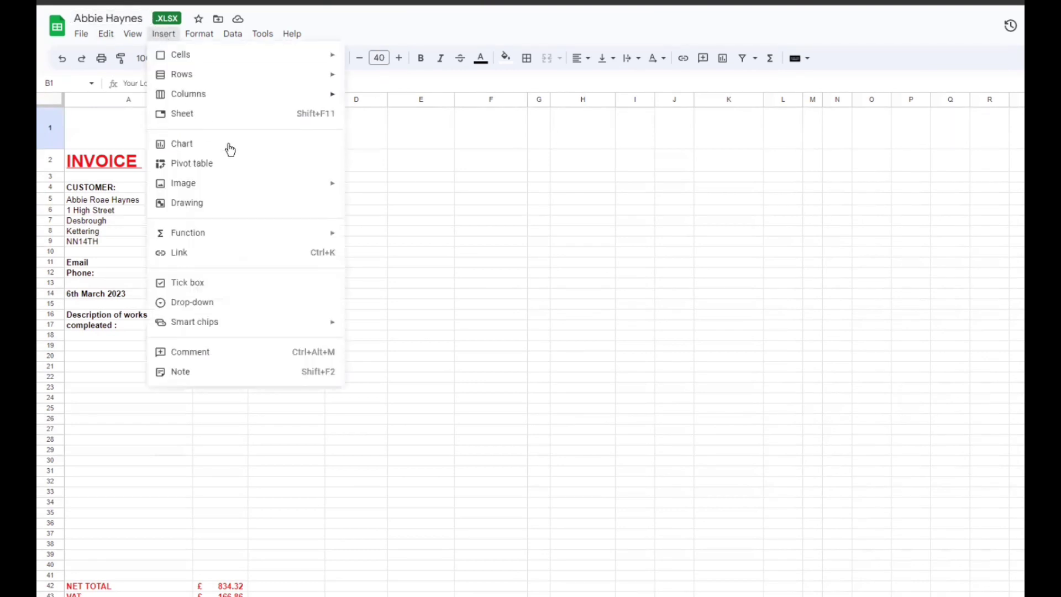
pyautogui.moveTo(191, 187)
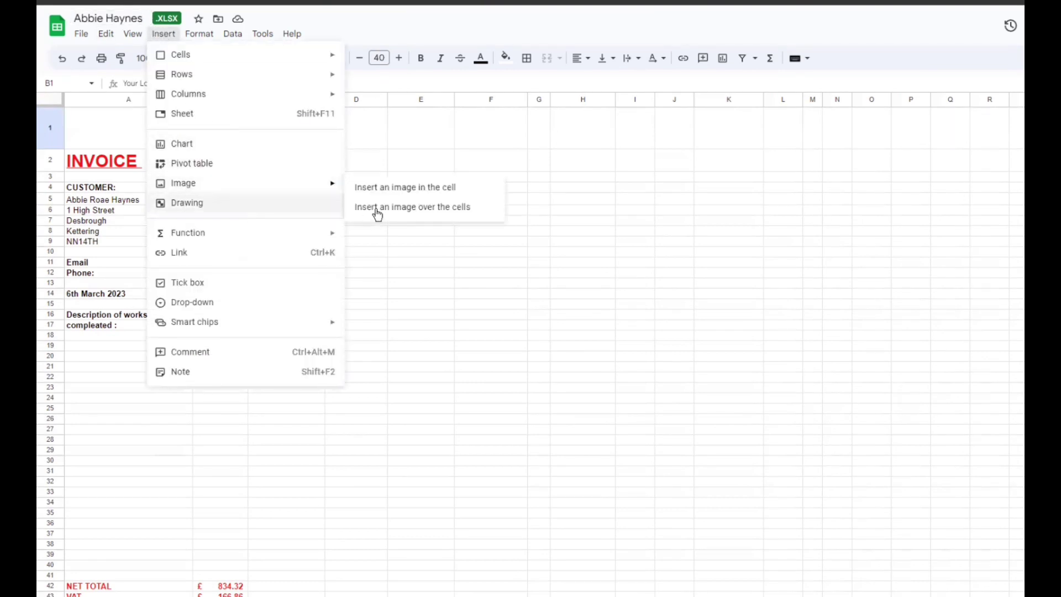
pyautogui.click(400, 208)
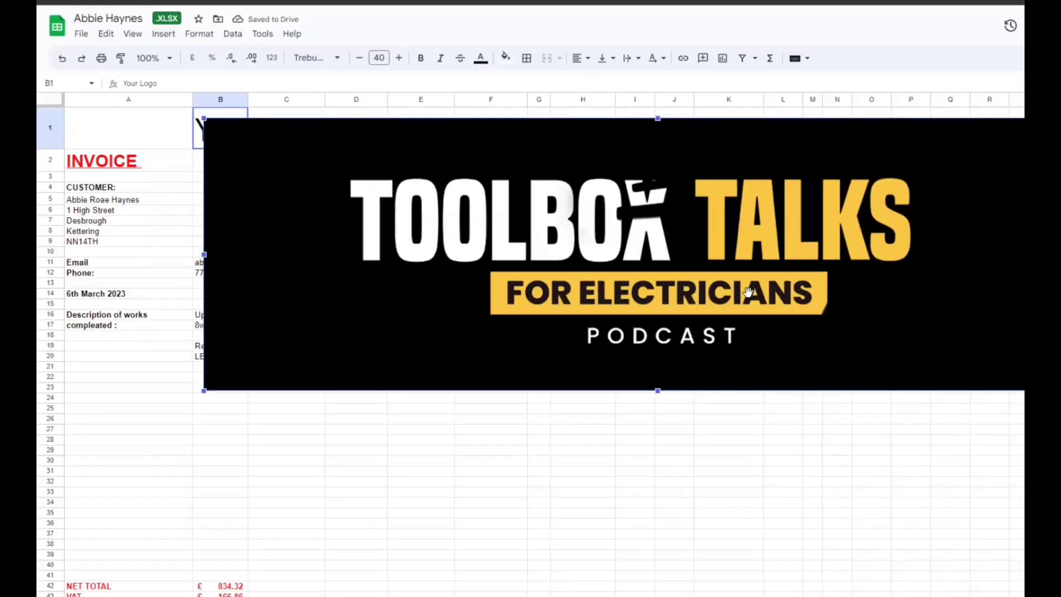
# Shrink and place the logo over cell B1, then delete the Your Logo placeholder text.
pyautogui.moveTo(1024, 390); pyautogui.dragTo(330, 156)
pyautogui.moveTo(276, 130); pyautogui.dragTo(236, 130)
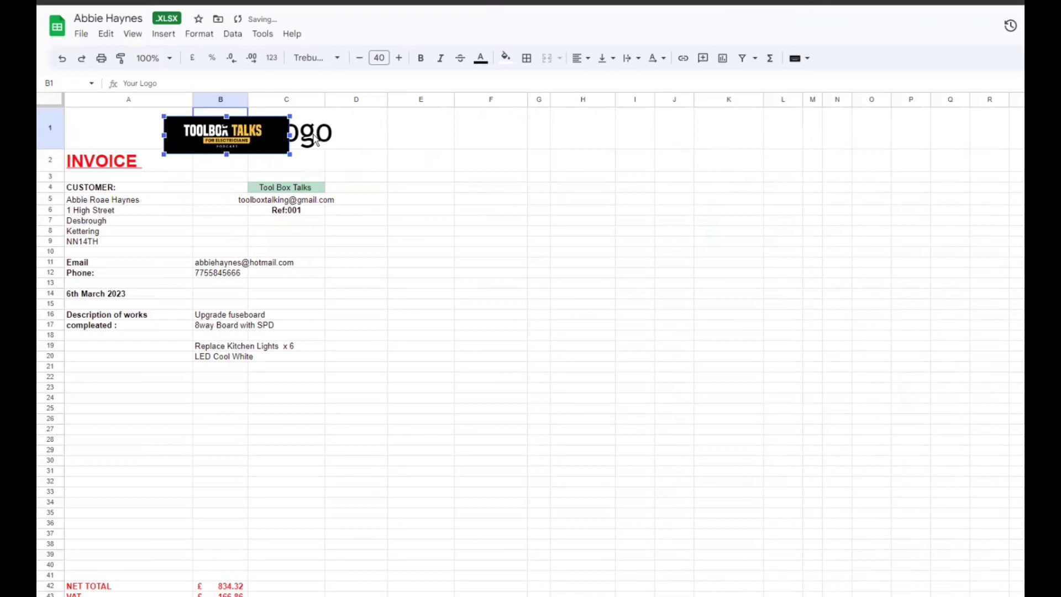
pyautogui.click(314, 139)
pyautogui.press('Left')
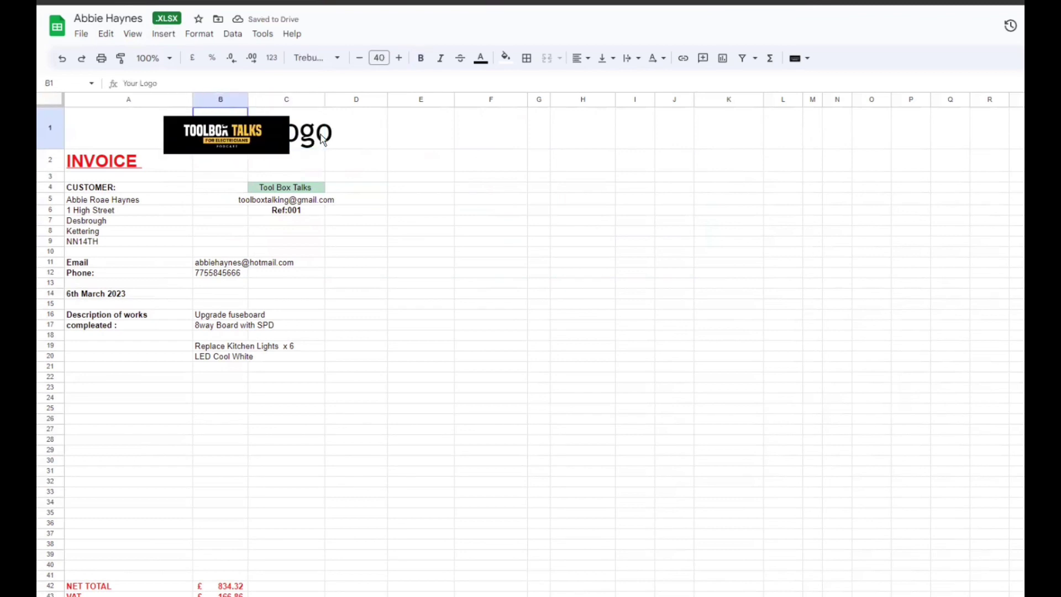
pyautogui.press('Delete')
pyautogui.click(365, 146)
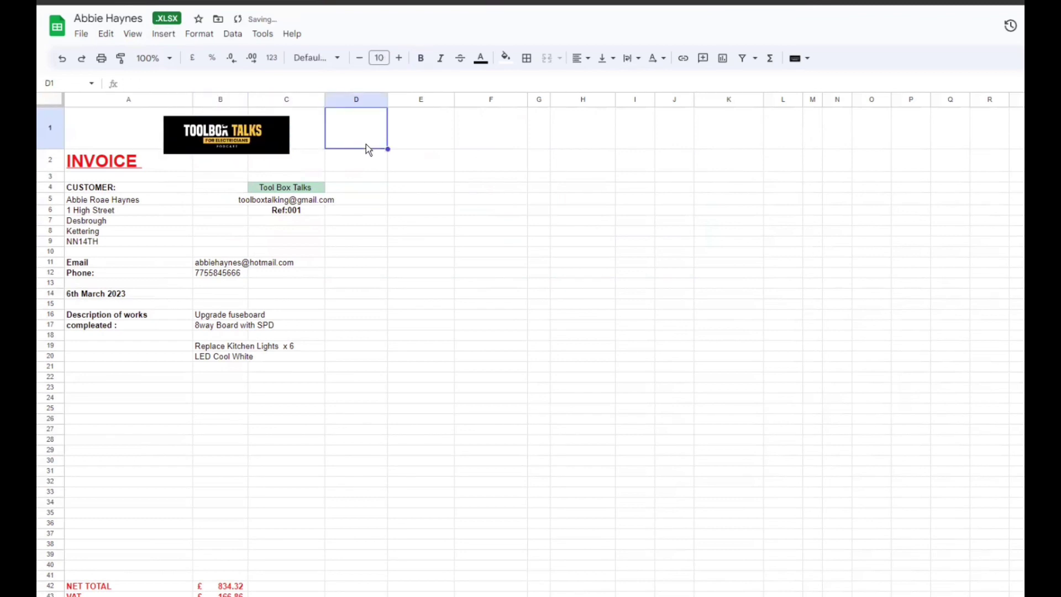